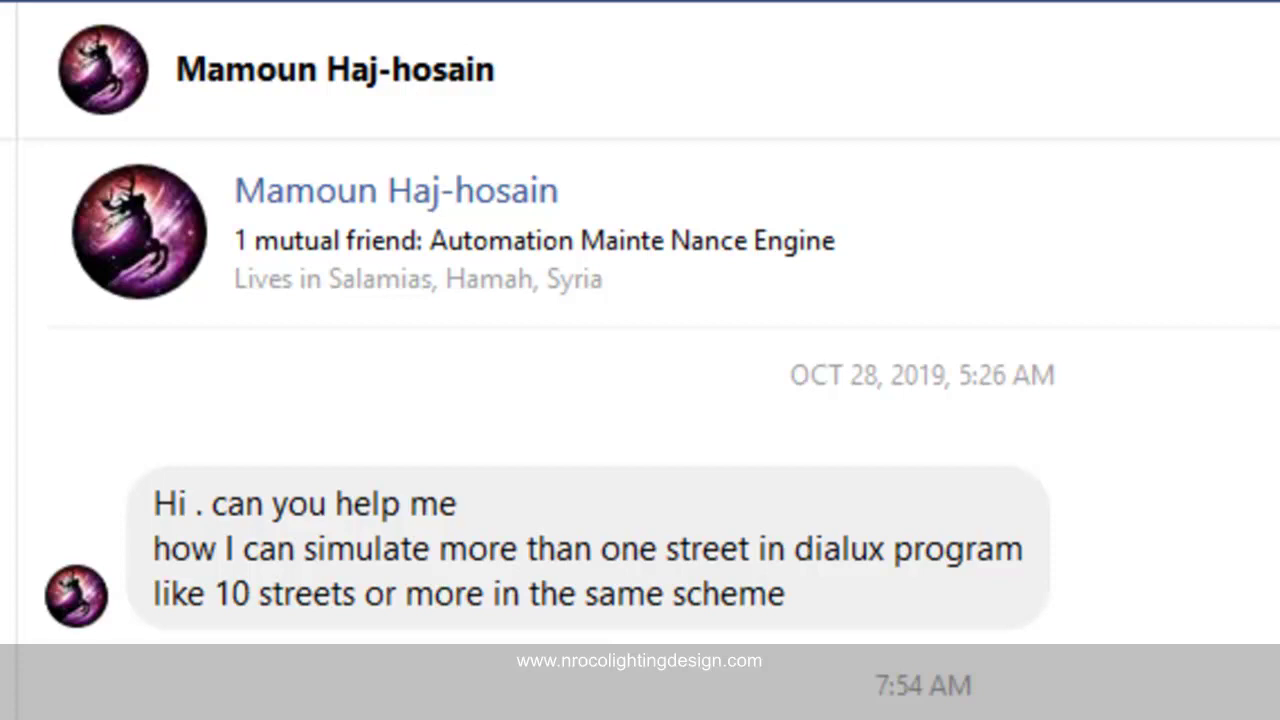
# Switch to DIALux evo and start a new street lighting project.
pyautogui.hotkey('alt', 'Tab')
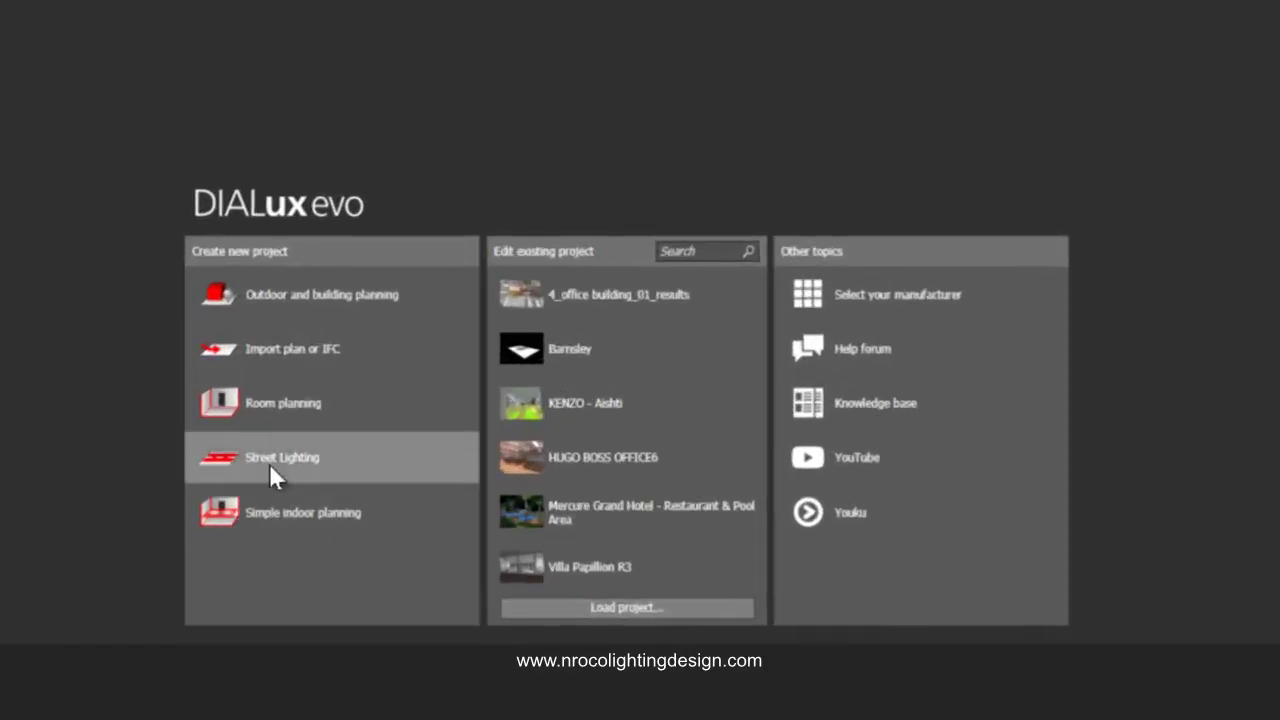
pyautogui.click(340, 465)
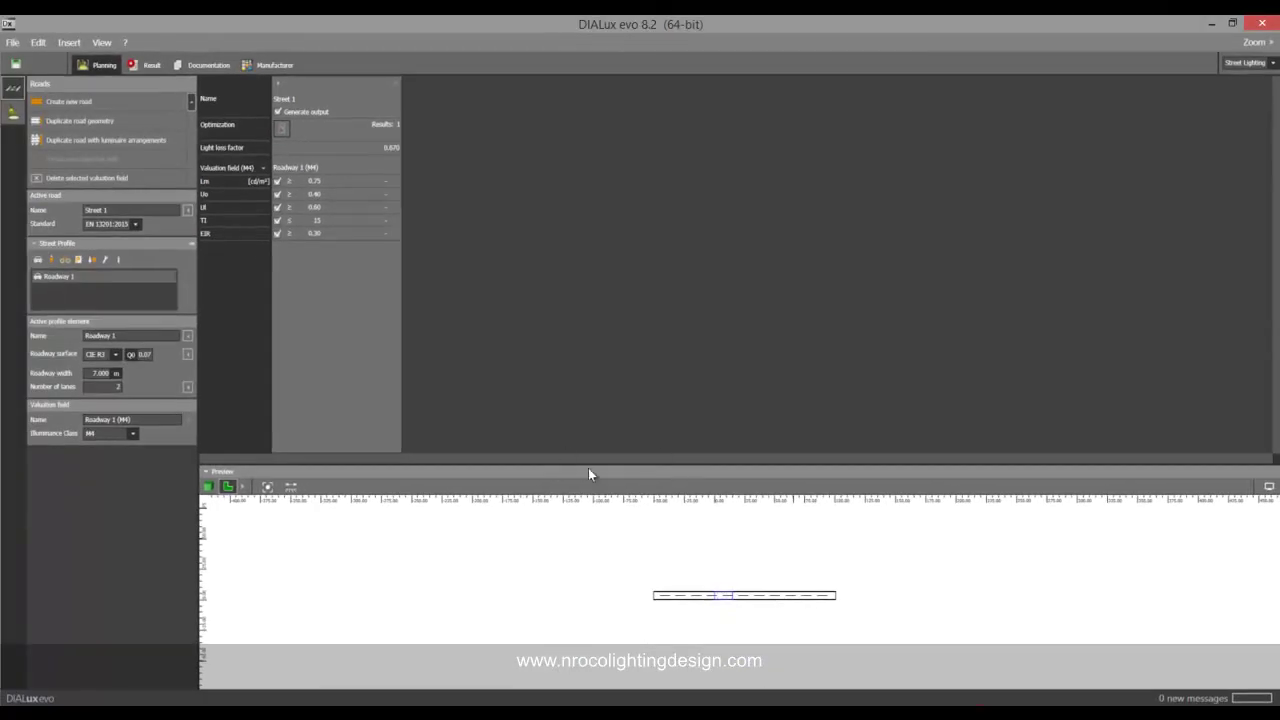
pyautogui.moveTo(613, 598)
pyautogui.mouseDown()
pyautogui.moveTo(531, 584)
pyautogui.moveTo(500, 594)
pyautogui.mouseUp()
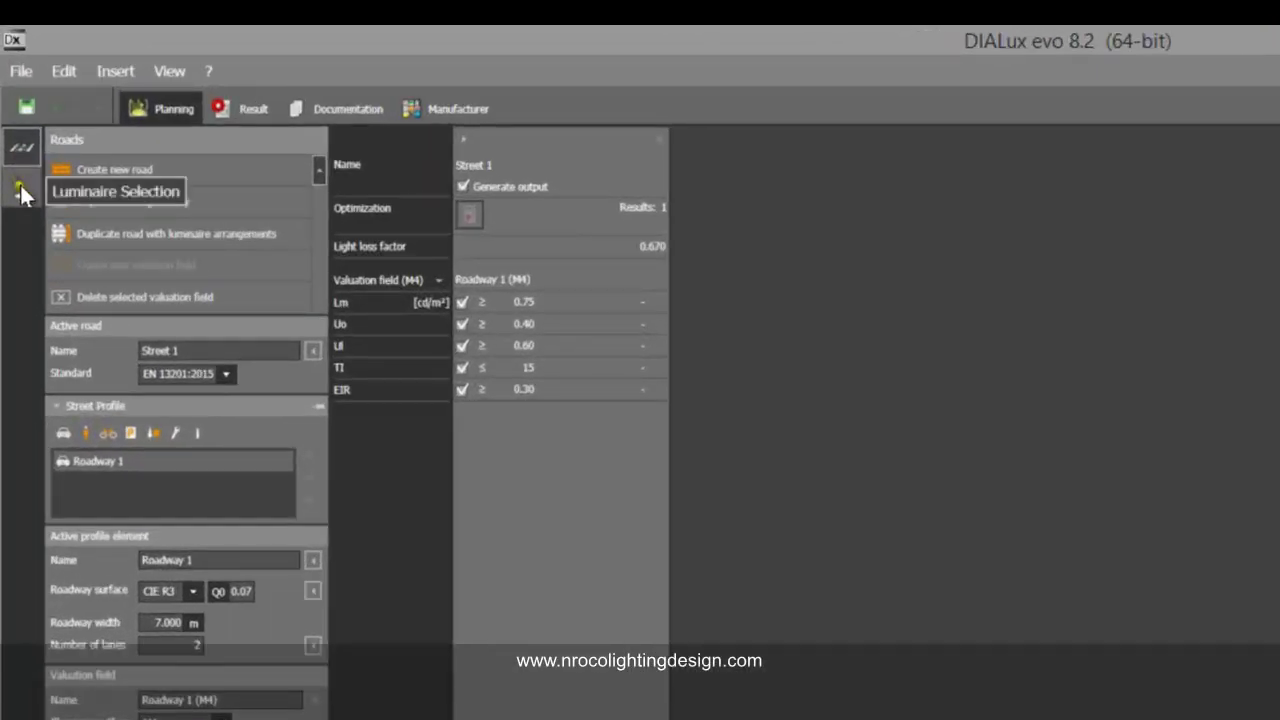
# Enlarge the plan preview and examine the luminaire selection, the road settings and the default roadway of Street 1.
pyautogui.click(22, 190)
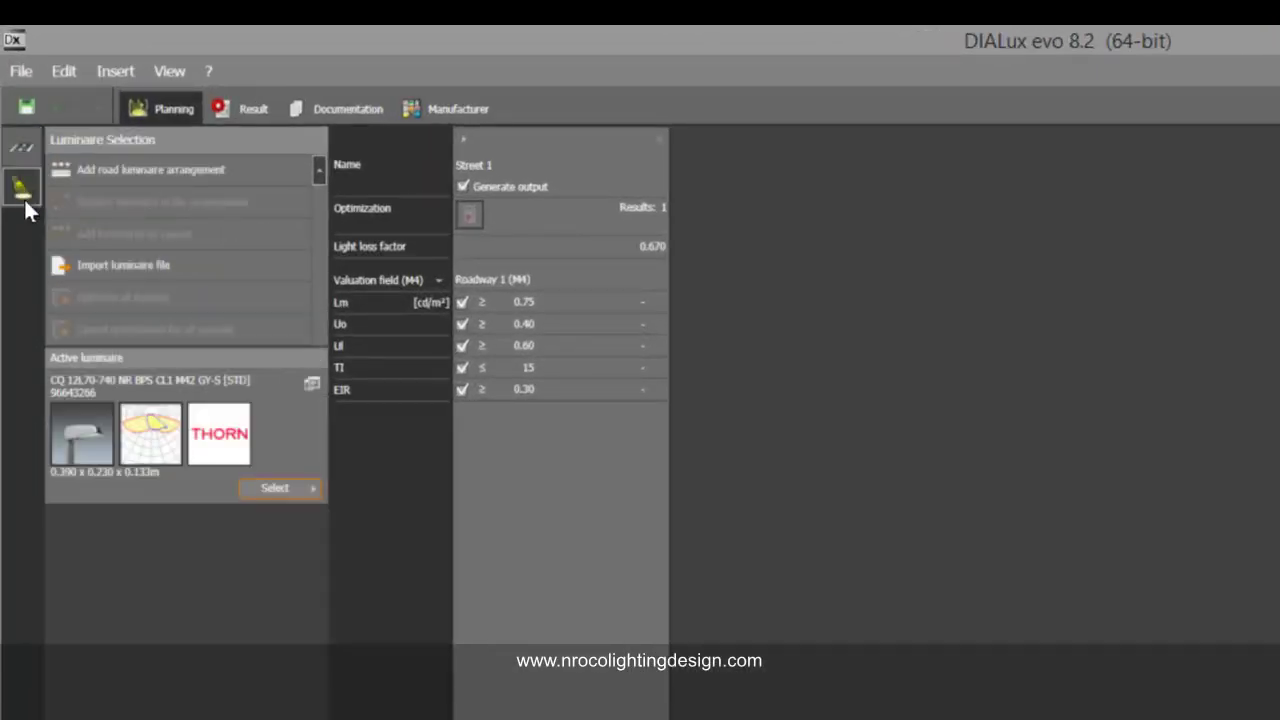
pyautogui.click(22, 150)
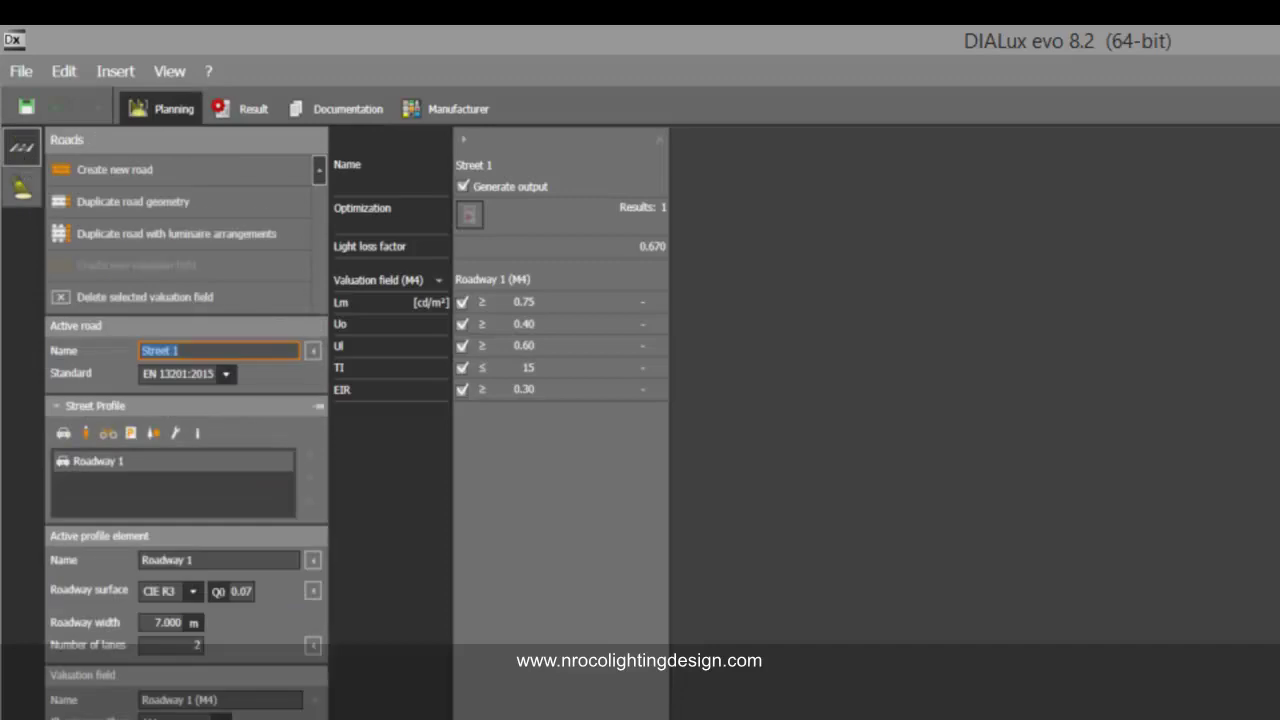
pyautogui.moveTo(898, 714); pyautogui.dragTo(891, 492)
pyautogui.scroll(3, 583, 537)
pyautogui.moveTo(583, 537); pyautogui.dragTo(836, 462, button='middle')
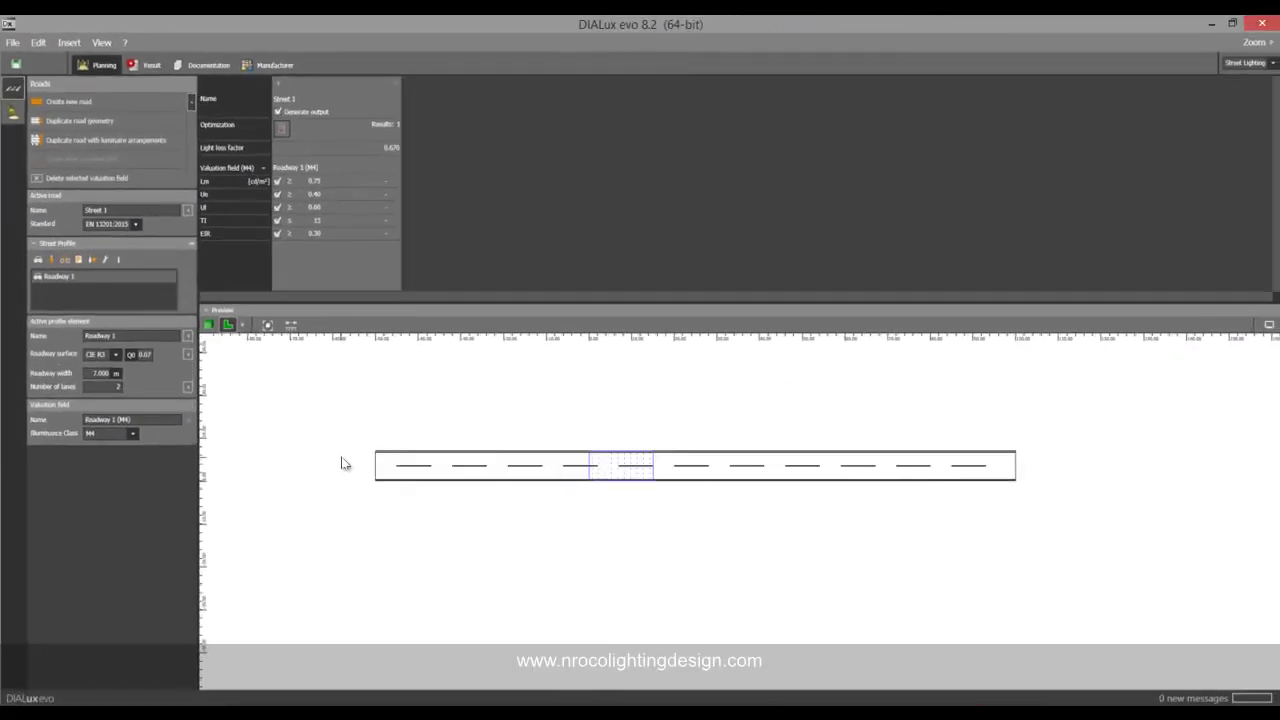
pyautogui.click(88, 335)
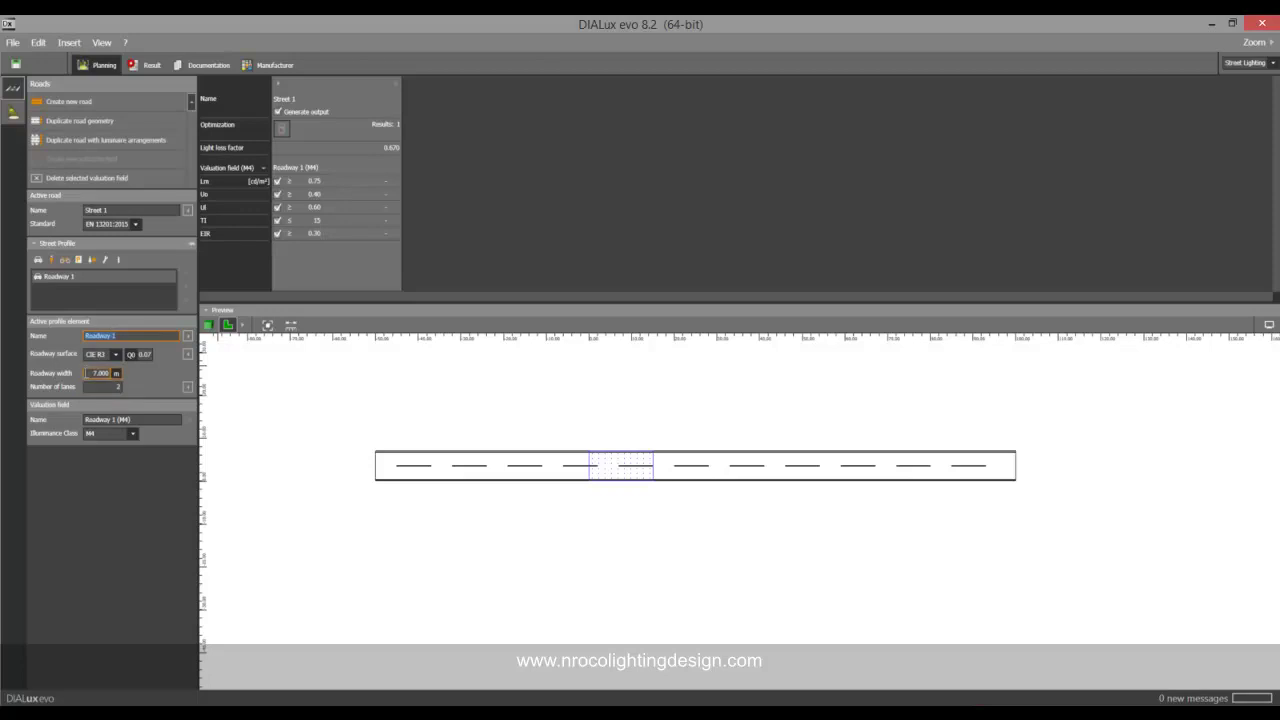
pyautogui.moveTo(443, 423); pyautogui.dragTo(435, 444, button='middle')
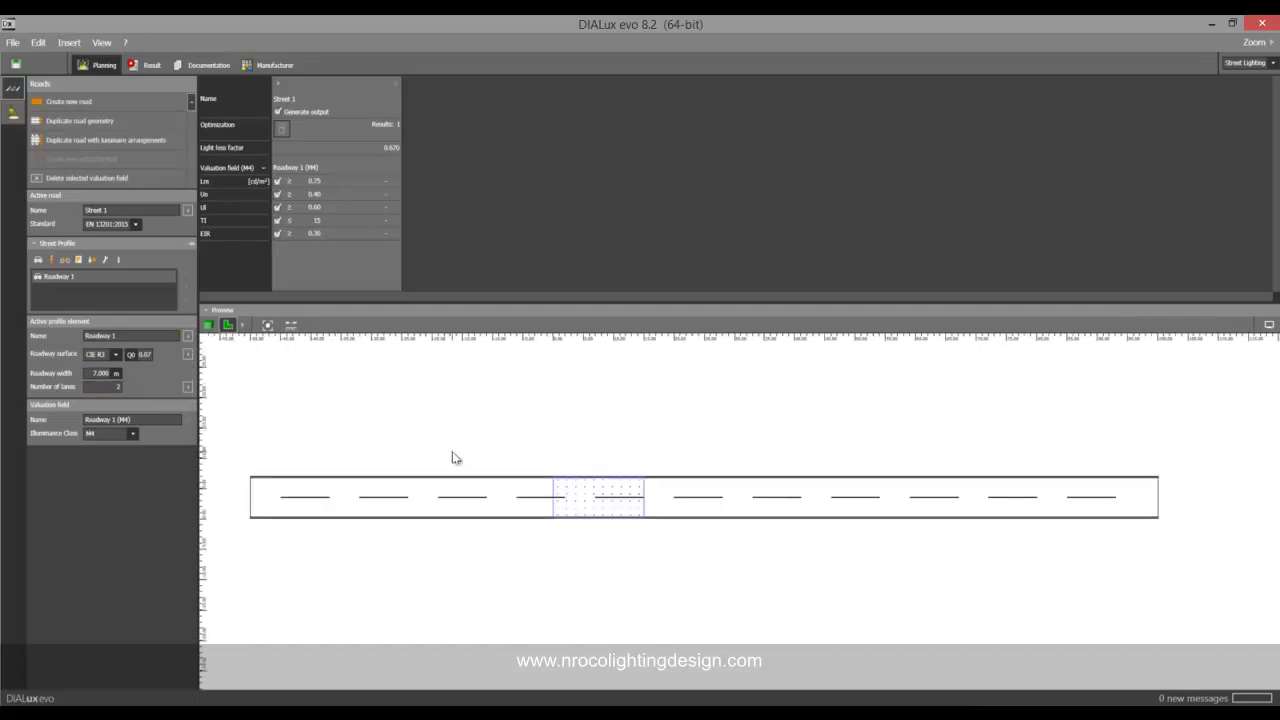
pyautogui.scroll(2, 452, 446)
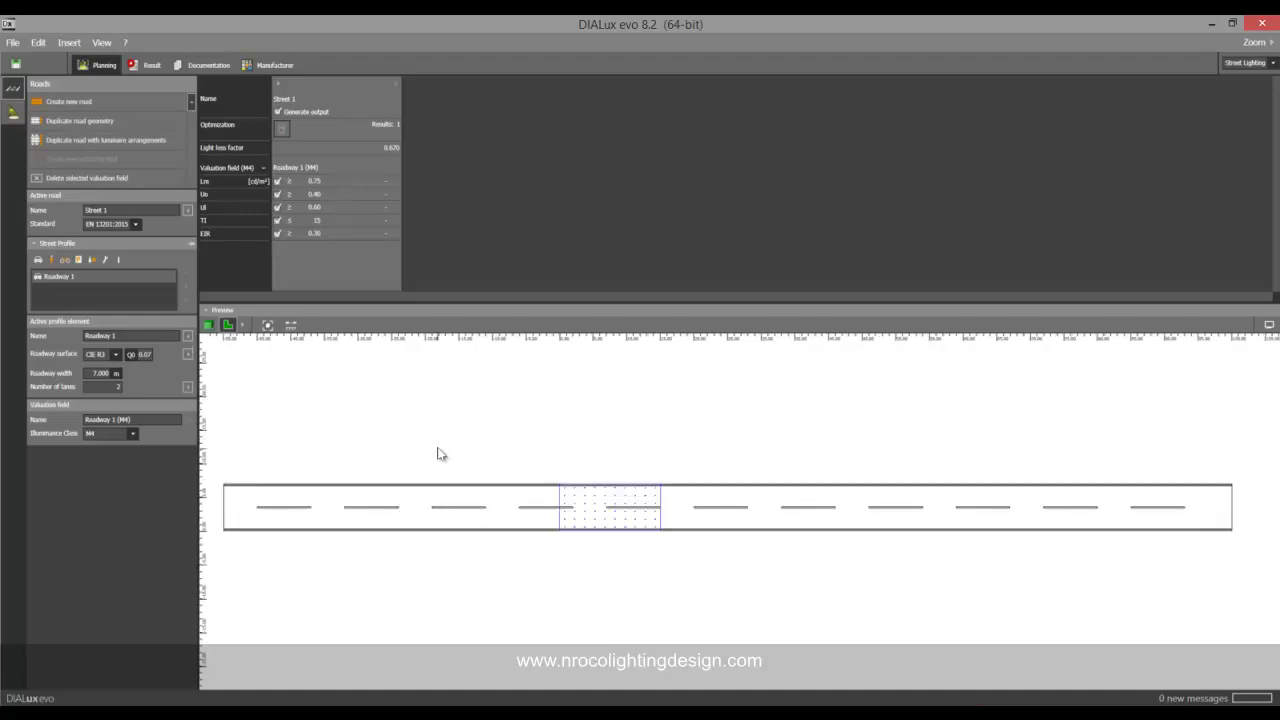
pyautogui.moveTo(429, 444); pyautogui.dragTo(424, 437, button='middle')
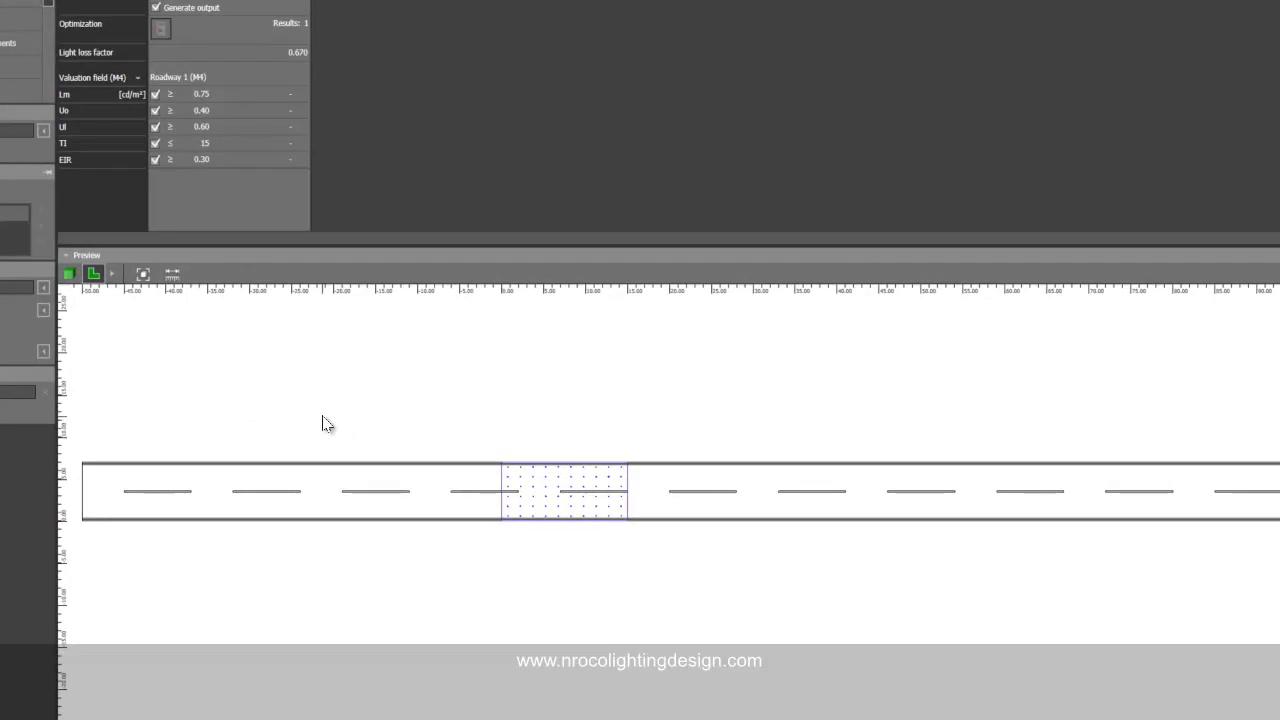
pyautogui.moveTo(338, 430)
pyautogui.mouseDown(button='middle')
pyautogui.moveTo(345, 462)
pyautogui.moveTo(334, 434)
pyautogui.mouseUp(button='middle')
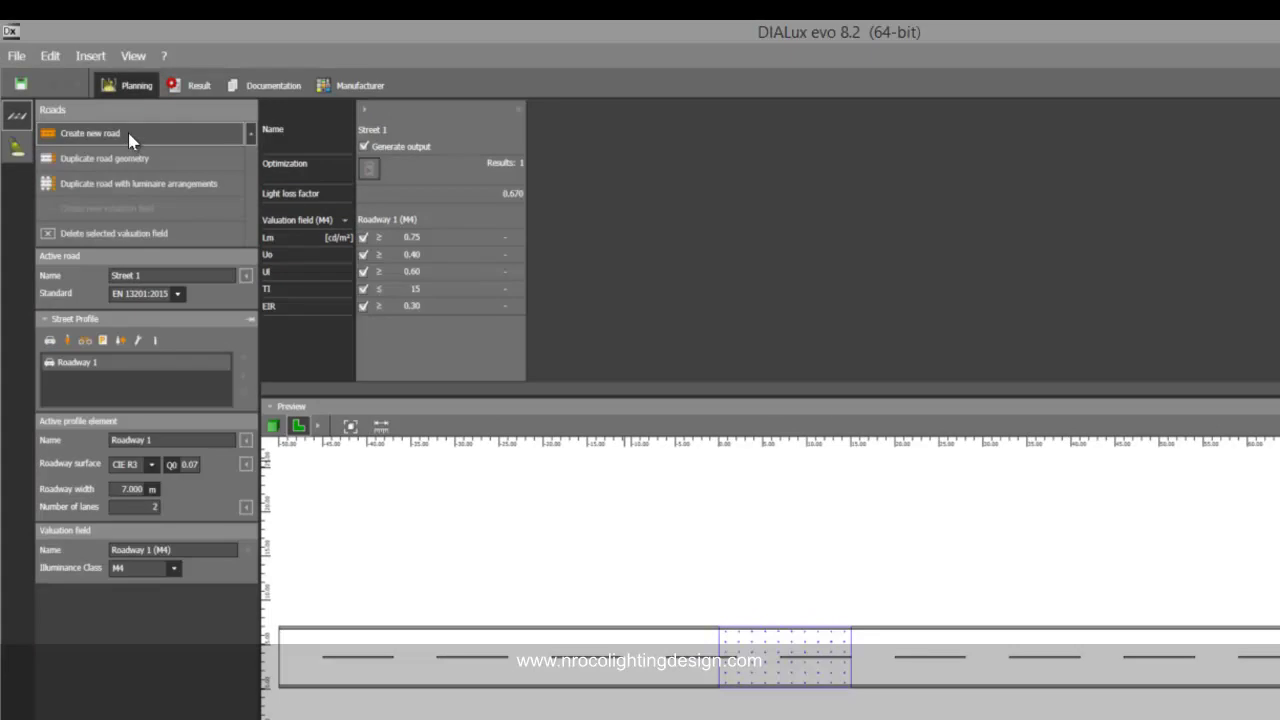
# Create a second road in the same project and make it the active street.
pyautogui.click(128, 133)
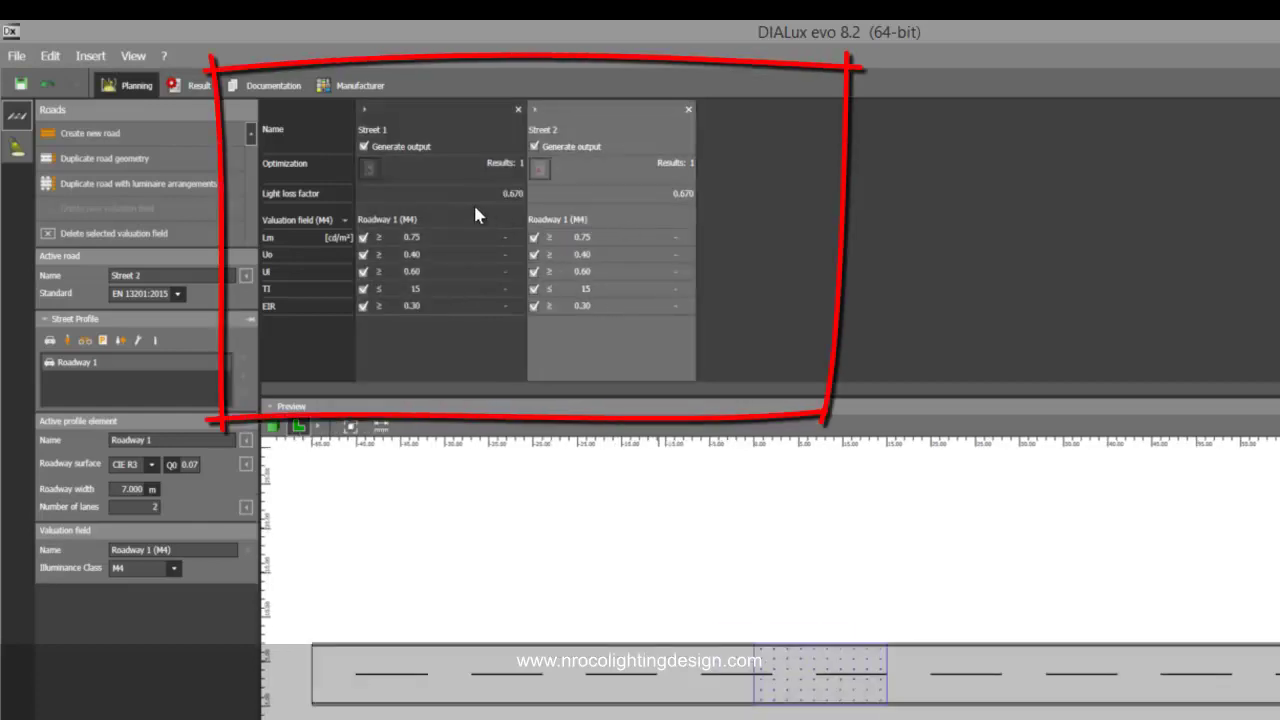
pyautogui.click(475, 212)
pyautogui.click(614, 208)
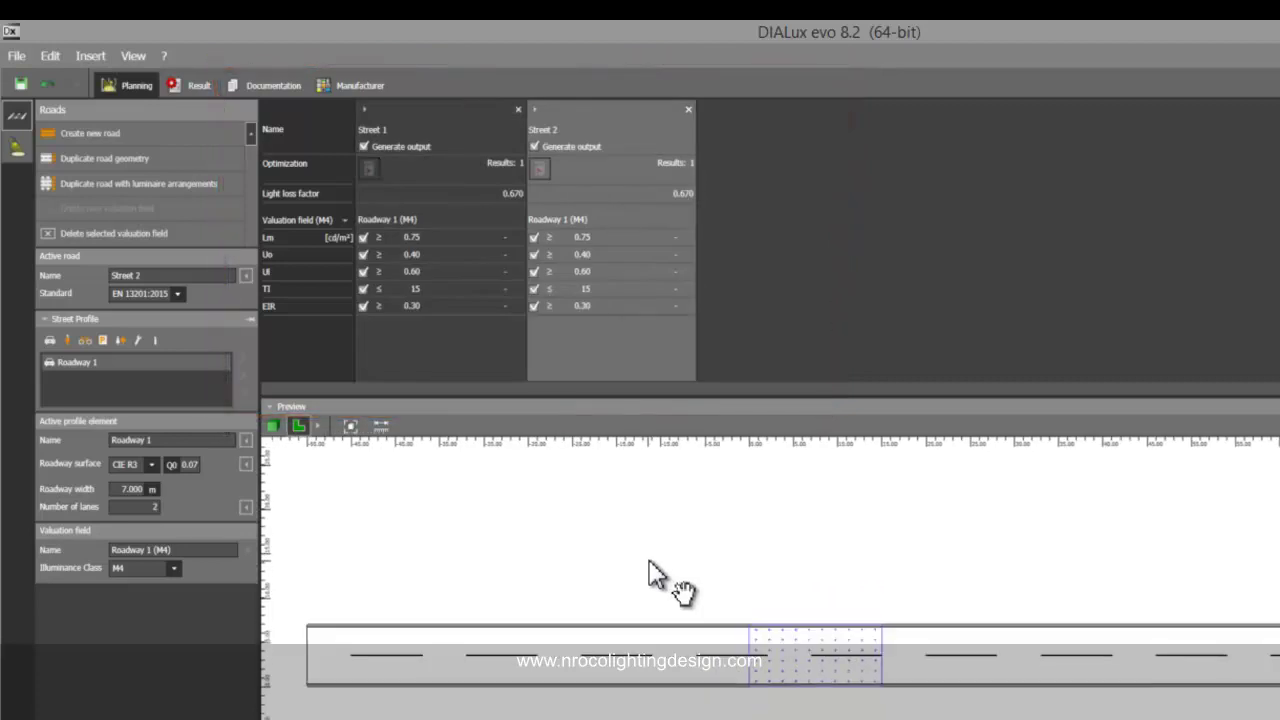
# Set Street 2's roadway width to 14 m and its number of lanes to 4.
pyautogui.click(136, 489)
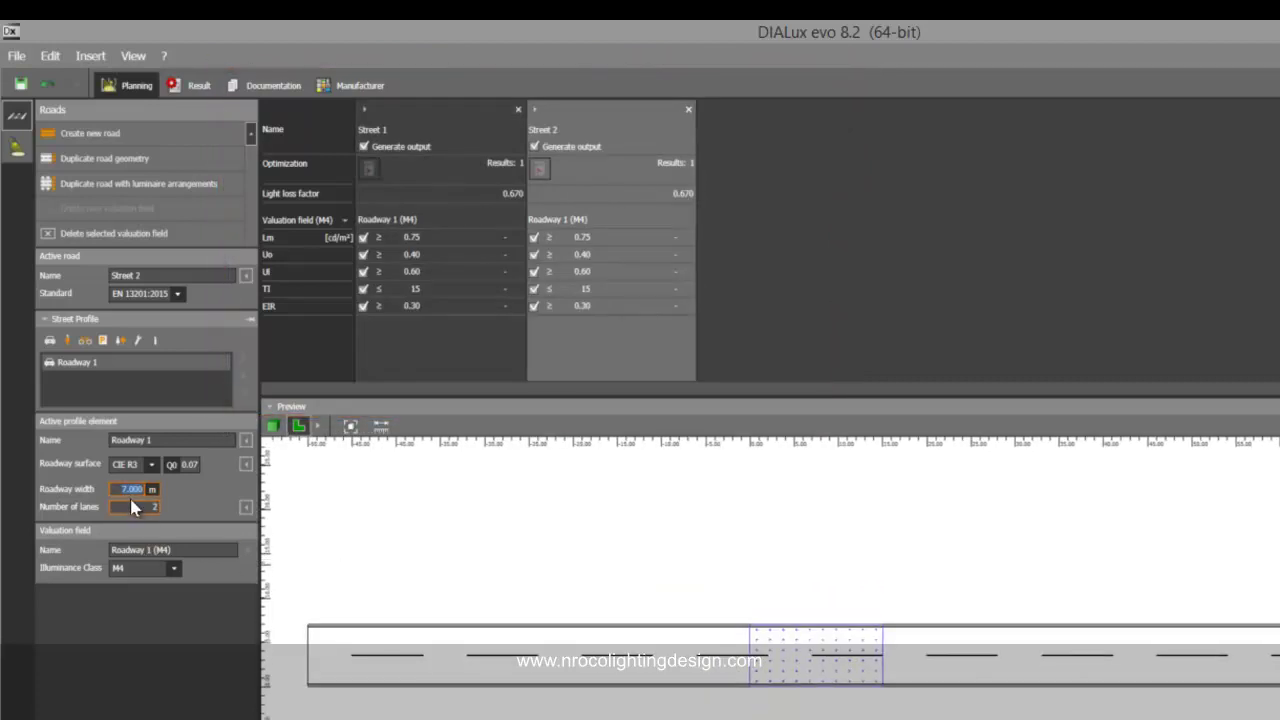
pyautogui.write('8')
pyautogui.click(131, 507)
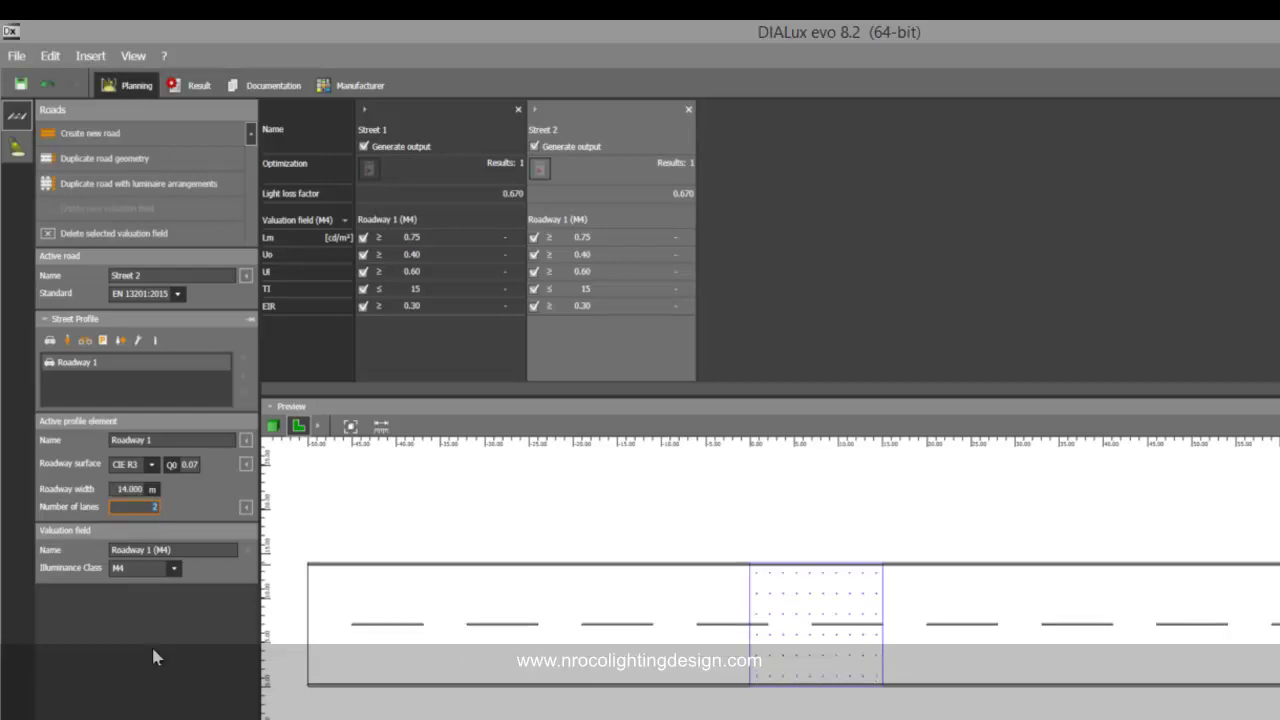
pyautogui.write('4')
pyautogui.press('Return')
# Show the roads in 3D and compare the roadway of Street 2 with that of Street 1.
pyautogui.click(268, 420)
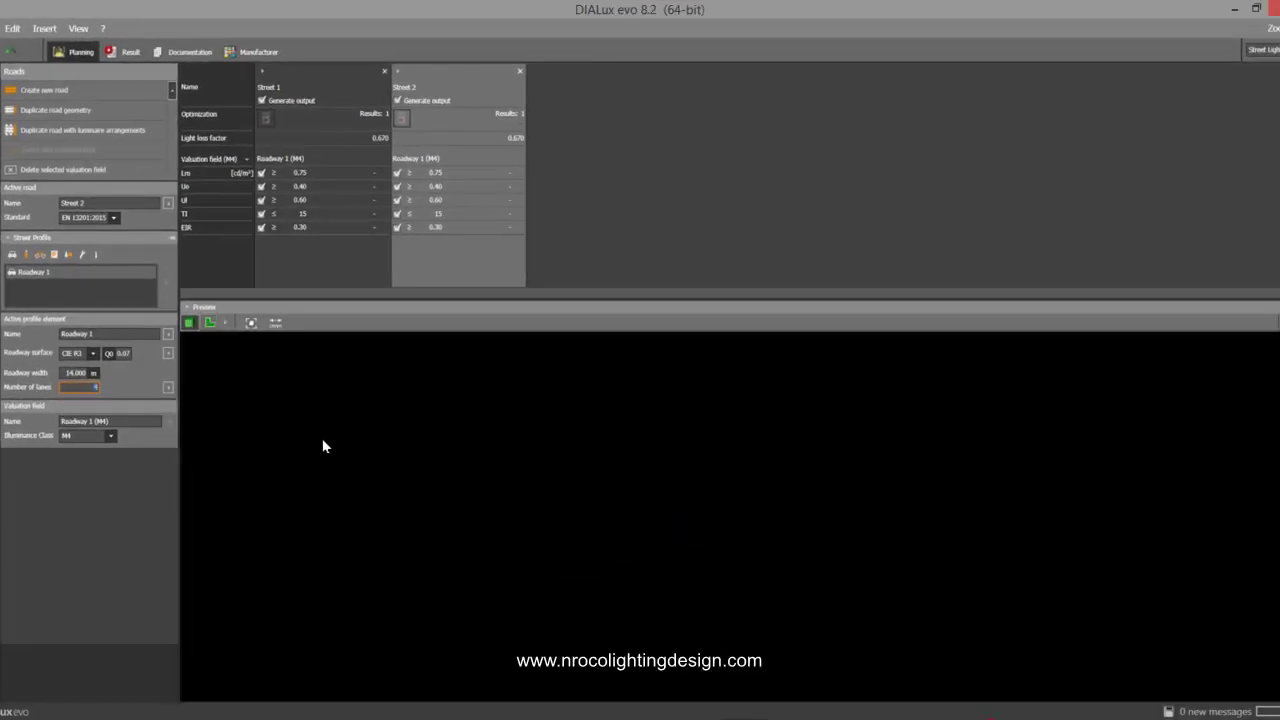
pyautogui.moveTo(437, 574); pyautogui.dragTo(458, 593)
pyautogui.moveTo(340, 452); pyautogui.dragTo(655, 523, button='right')
pyautogui.scroll(2, 655, 523)
pyautogui.moveTo(655, 523); pyautogui.dragTo(582, 454, button='middle')
pyautogui.scroll(1, 586, 553)
pyautogui.moveTo(586, 553); pyautogui.dragTo(563, 498, button='middle')
pyautogui.scroll(5, 563, 484)
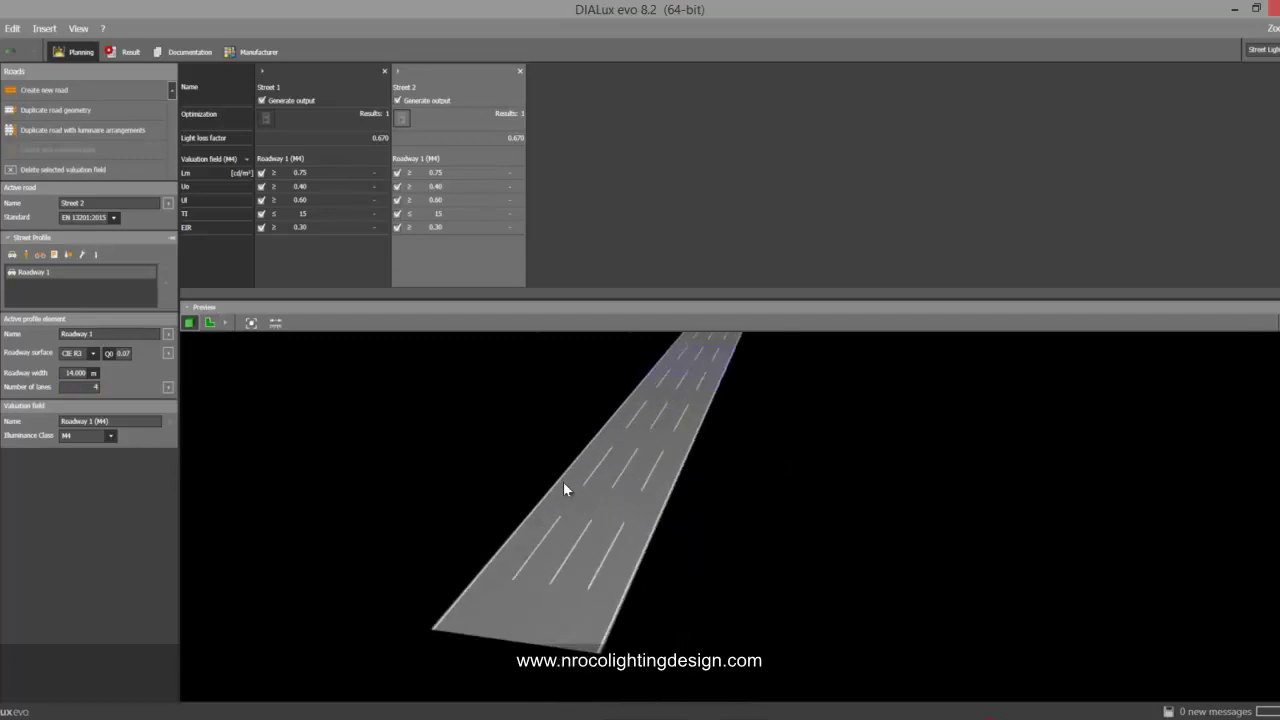
pyautogui.click(342, 200)
pyautogui.moveTo(436, 495); pyautogui.dragTo(612, 480)
pyautogui.moveTo(555, 398)
pyautogui.mouseDown()
pyautogui.moveTo(580, 387)
pyautogui.moveTo(578, 398)
pyautogui.mouseUp()
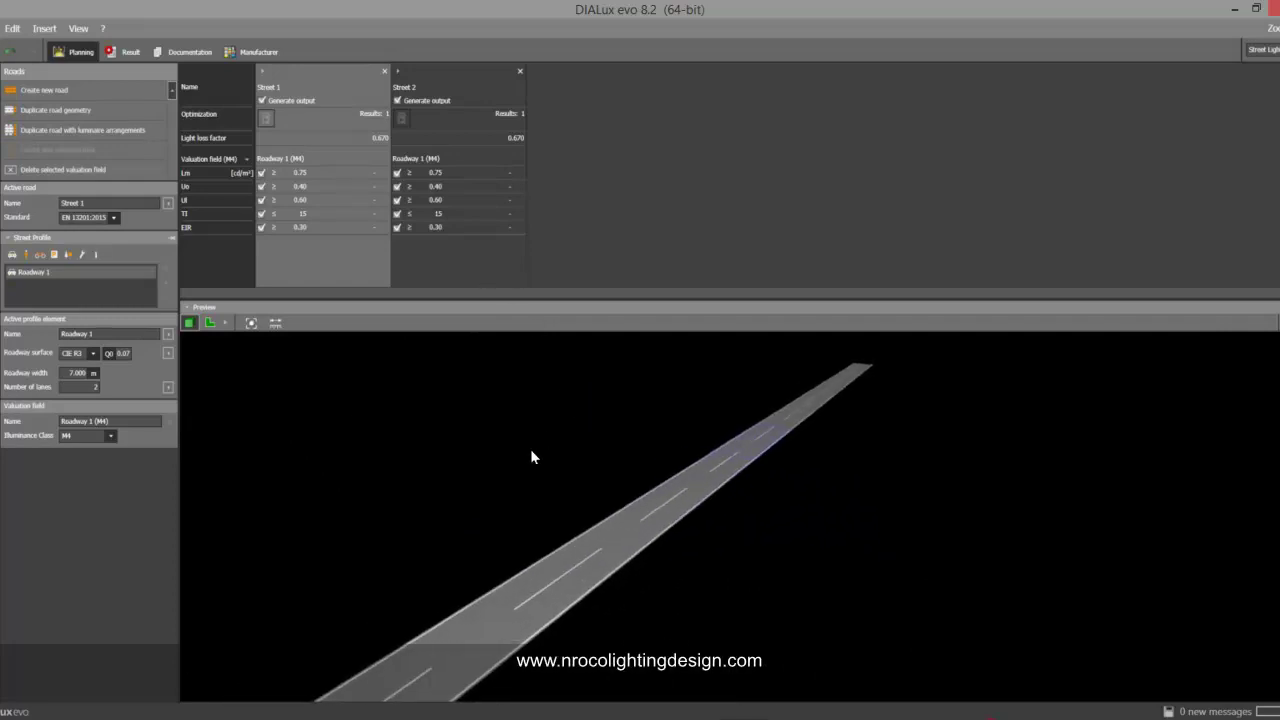
pyautogui.moveTo(551, 451); pyautogui.dragTo(580, 455)
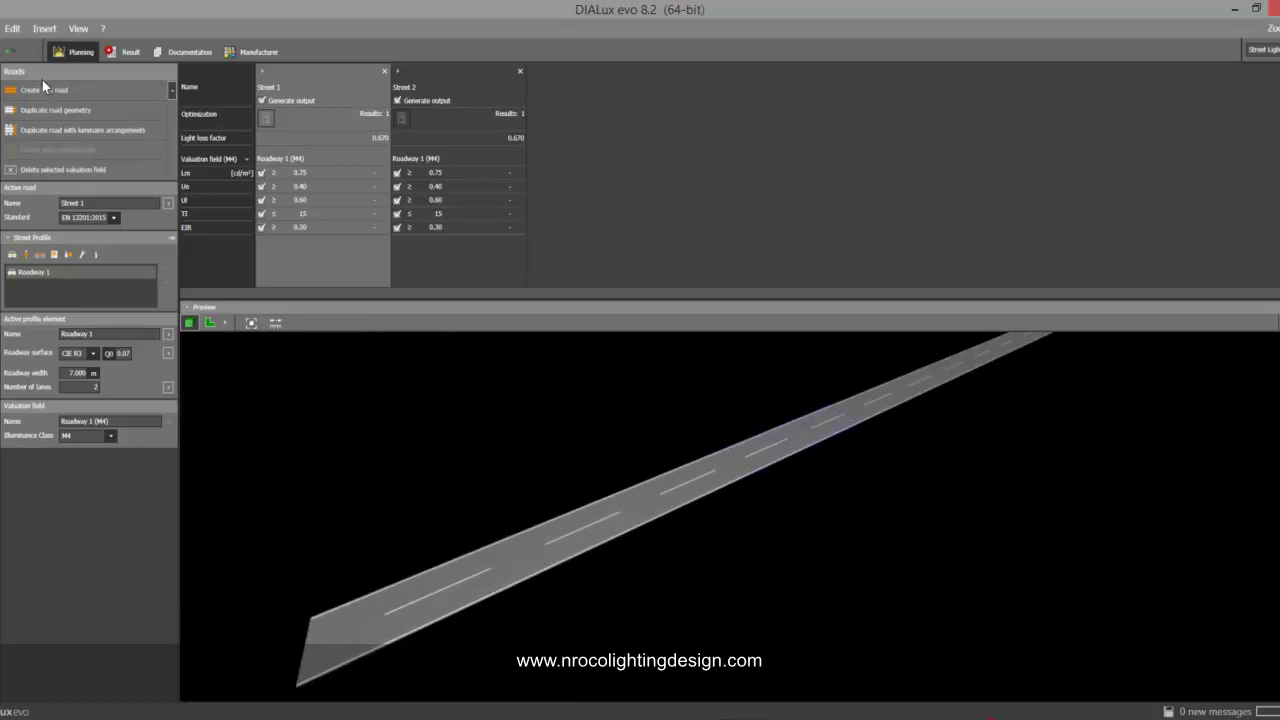
# Create a third road in the project and bring its roadway into close 3D view.
pyautogui.click(80, 91)
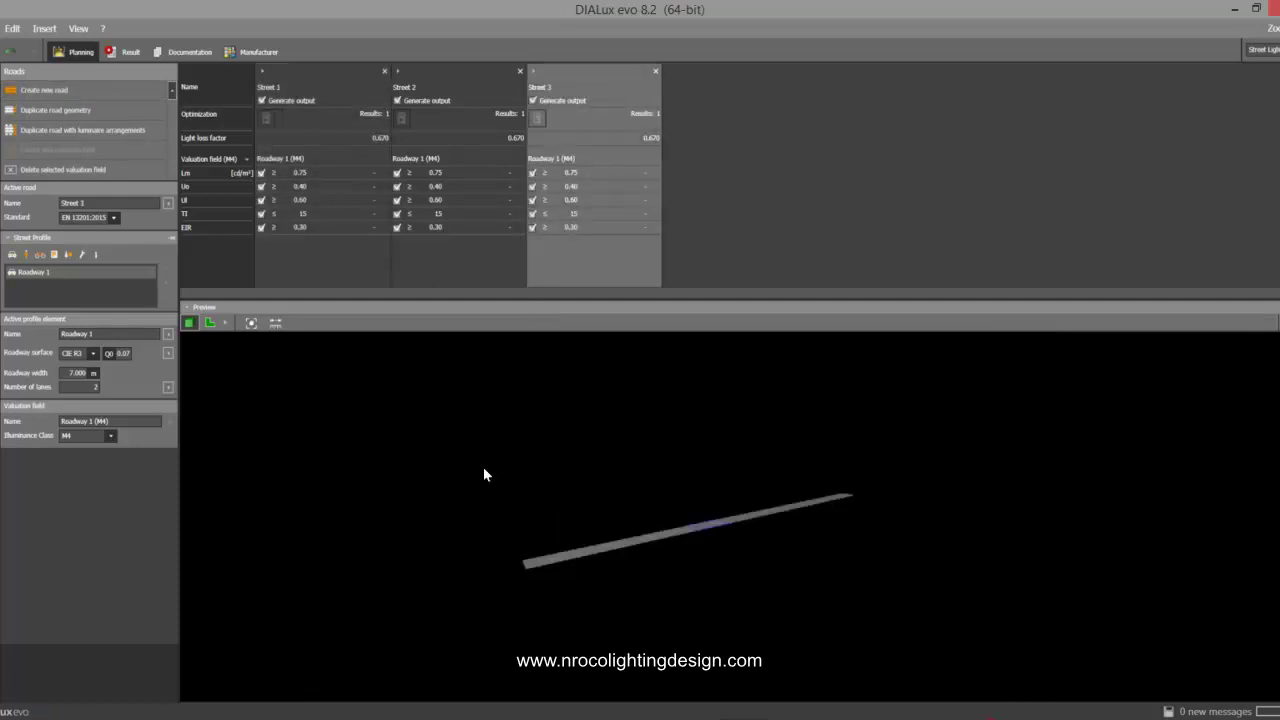
pyautogui.moveTo(488, 455); pyautogui.dragTo(660, 472)
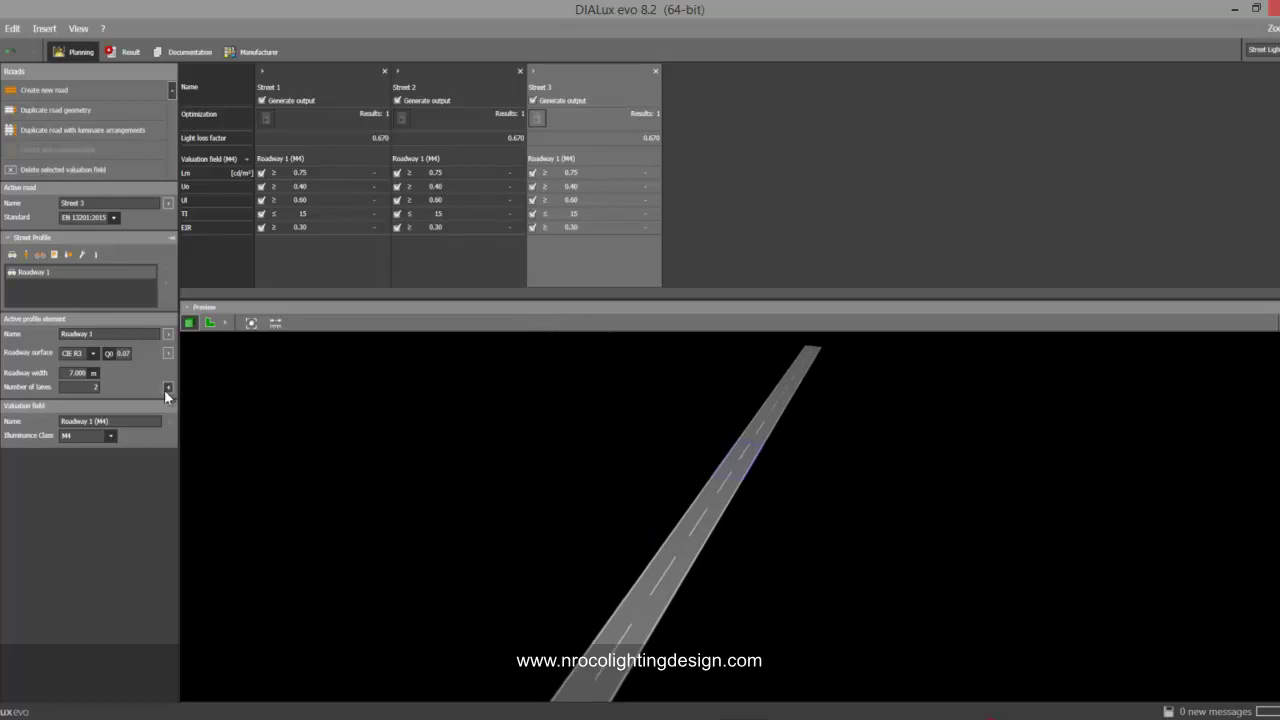
pyautogui.moveTo(412, 477); pyautogui.dragTo(478, 492)
pyautogui.scroll(2, 480, 552)
pyautogui.moveTo(460, 539); pyautogui.dragTo(478, 505)
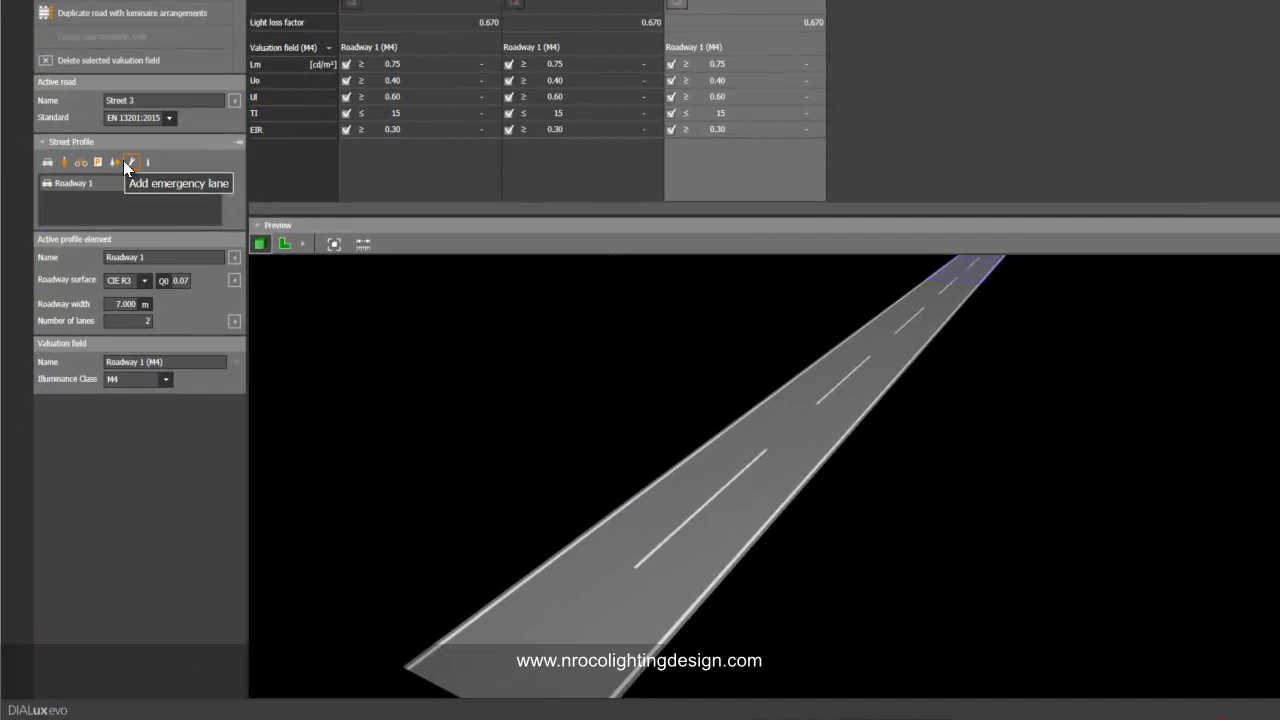
# Add a median and a second roadway to the street profile of Street 3.
pyautogui.click(149, 163)
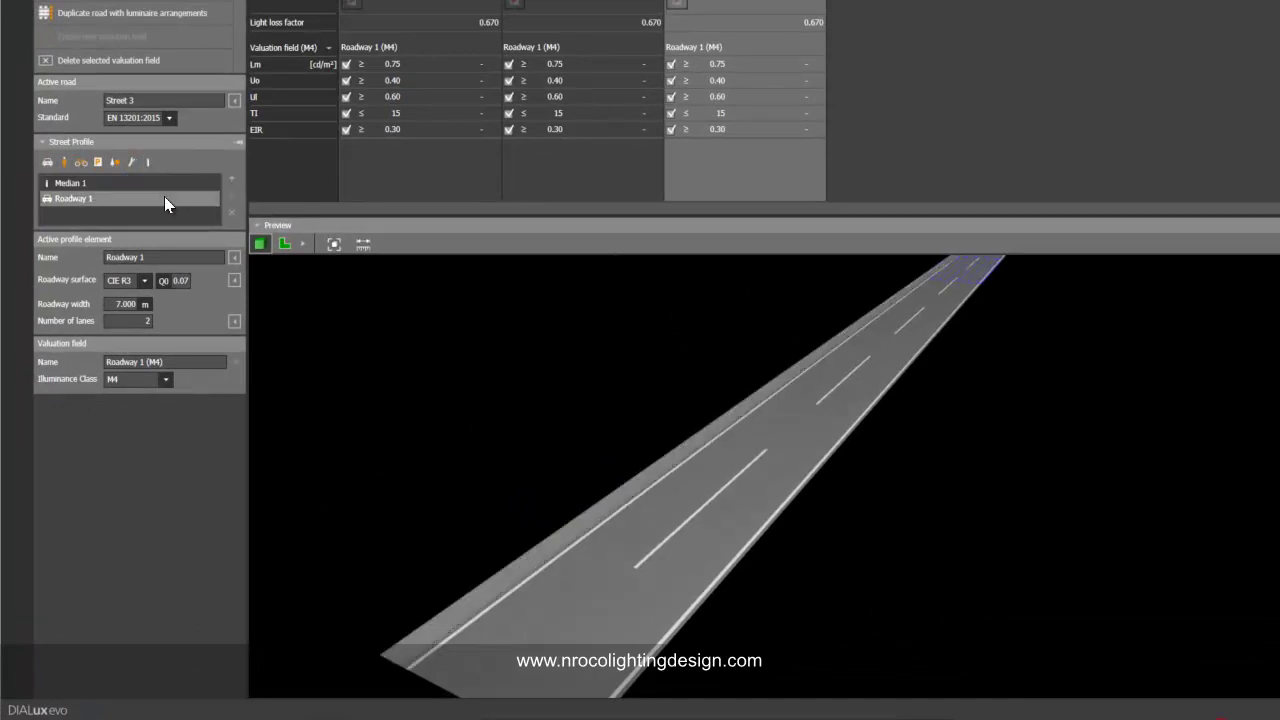
pyautogui.click(49, 163)
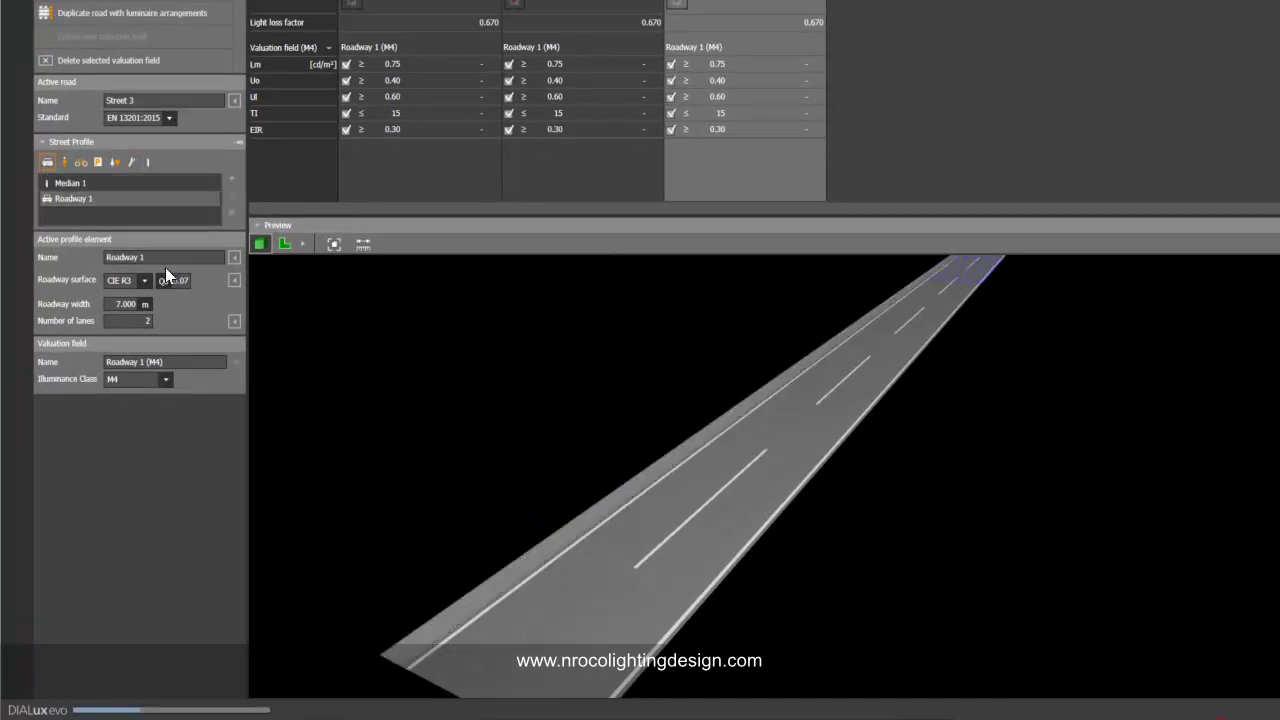
pyautogui.moveTo(421, 371); pyautogui.dragTo(630, 455)
pyautogui.moveTo(629, 445); pyautogui.dragTo(606, 447, button='middle')
pyautogui.moveTo(560, 463)
pyautogui.mouseDown(button='right')
pyautogui.moveTo(572, 464)
pyautogui.moveTo(560, 470)
pyautogui.mouseUp(button='right')
pyautogui.moveTo(561, 470); pyautogui.dragTo(586, 452, button='middle')
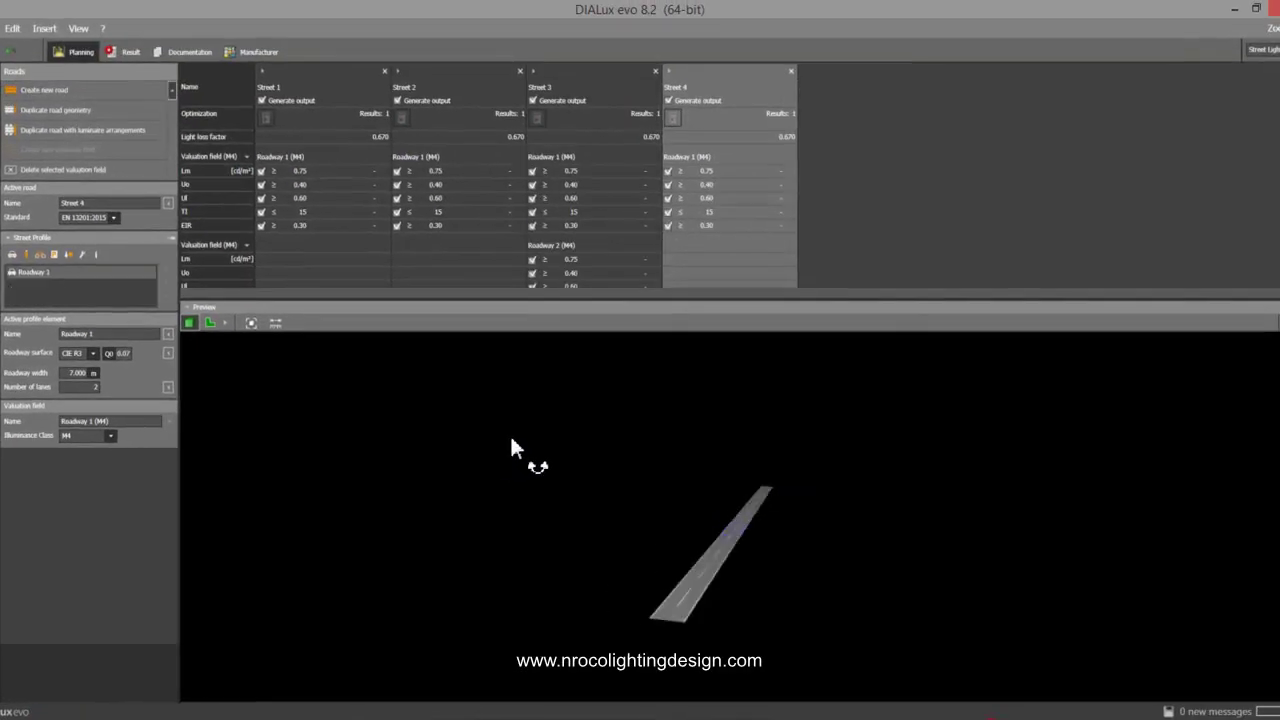
# Add a sidewalk alongside the roadway of Street 4.
pyautogui.moveTo(514, 443); pyautogui.dragTo(623, 566, button='right')
pyautogui.moveTo(623, 566); pyautogui.dragTo(574, 492, button='middle')
pyautogui.scroll(3, 672, 511)
pyautogui.moveTo(672, 511); pyautogui.dragTo(645, 533, button='right')
pyautogui.moveTo(645, 533); pyautogui.dragTo(682, 504, button='middle')
pyautogui.moveTo(682, 513); pyautogui.dragTo(827, 548, button='right')
pyautogui.moveTo(788, 547); pyautogui.dragTo(771, 545, button='middle')
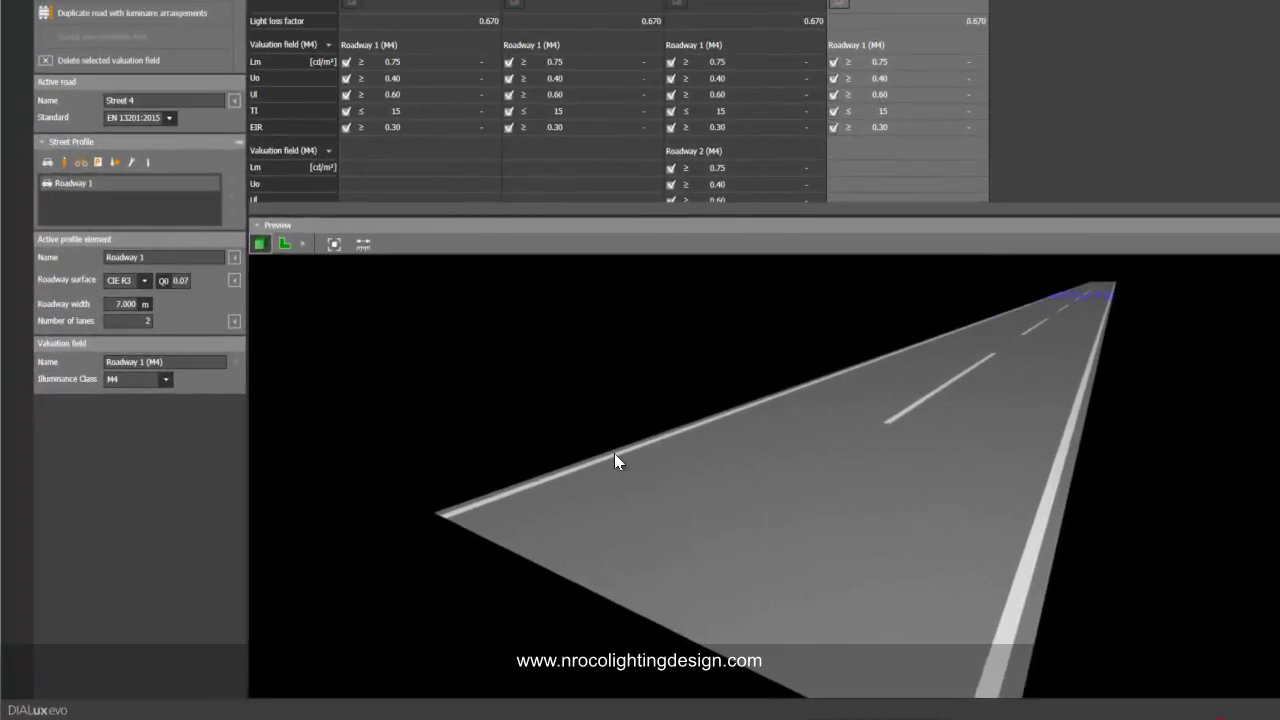
pyautogui.moveTo(614, 455); pyautogui.dragTo(617, 470, button='right')
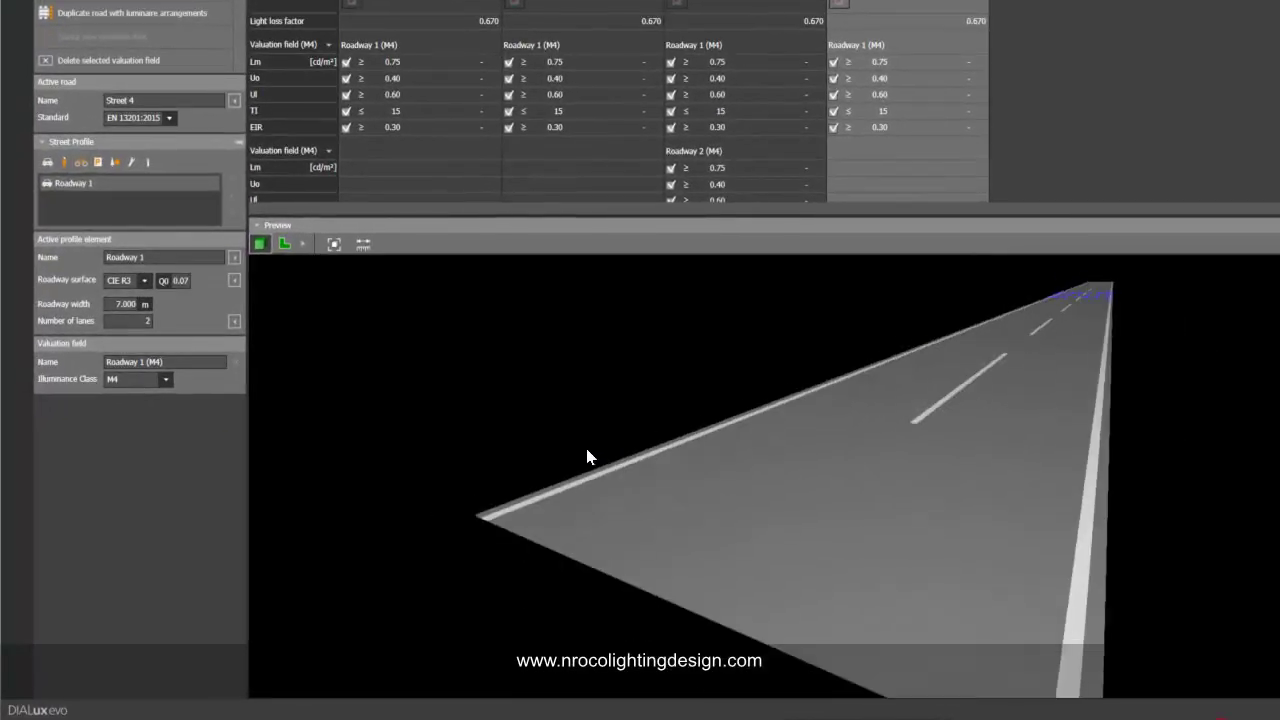
pyautogui.click(64, 164)
pyautogui.moveTo(397, 366)
pyautogui.mouseDown(button='right')
pyautogui.moveTo(405, 376)
pyautogui.moveTo(397, 365)
pyautogui.mouseUp(button='right')
pyautogui.moveTo(447, 374); pyautogui.dragTo(432, 369, button='middle')
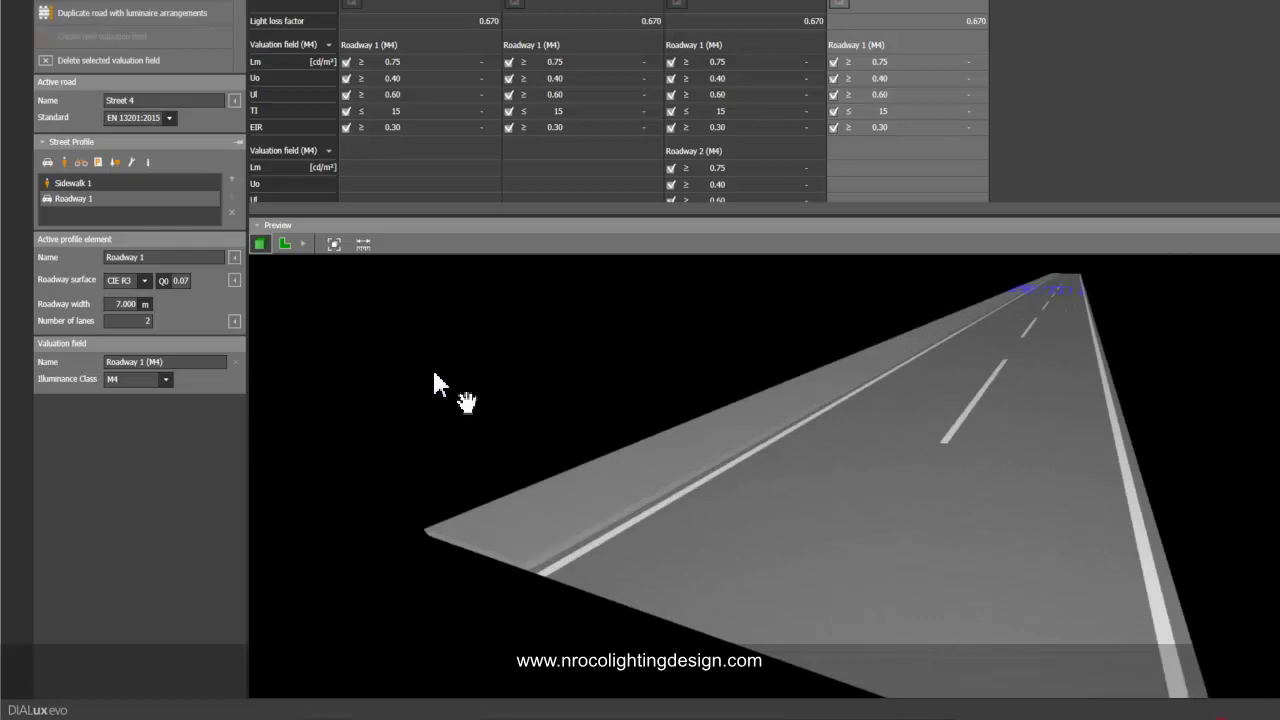
# Add a grass strip to Street 4 and reorder it to the opposite side of the roadway from the sidewalk.
pyautogui.click(116, 161)
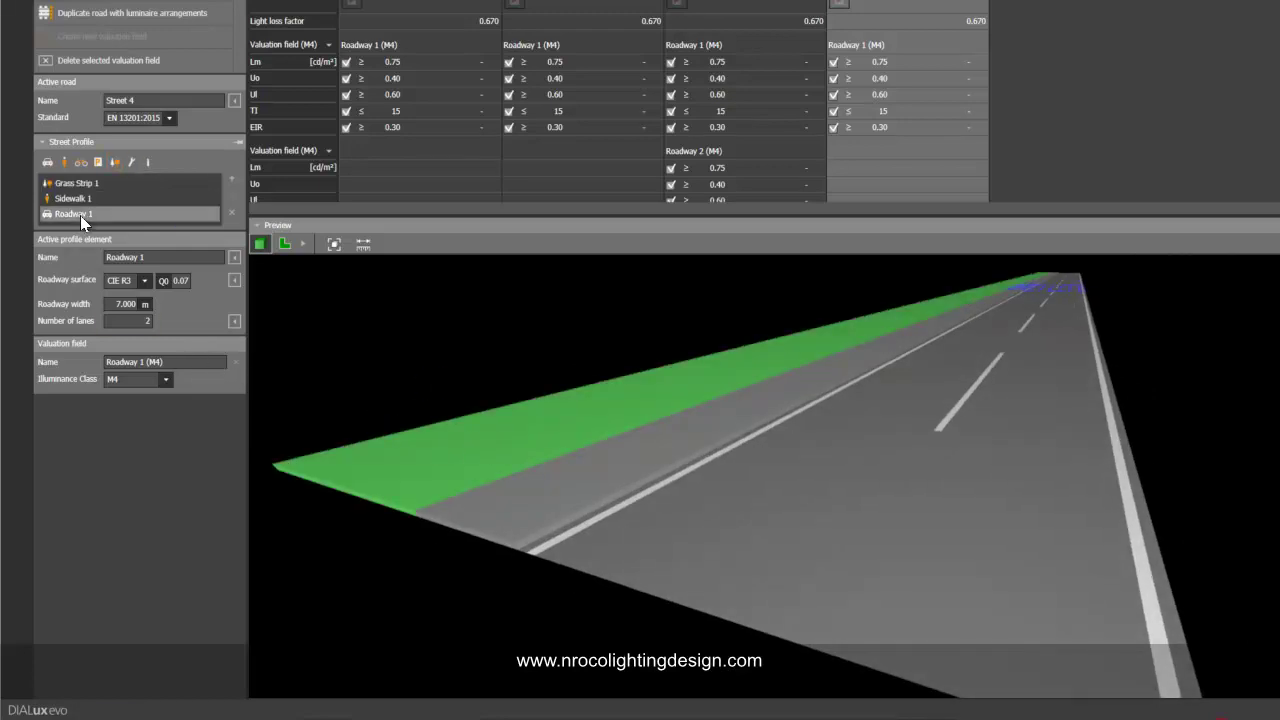
pyautogui.click(101, 184)
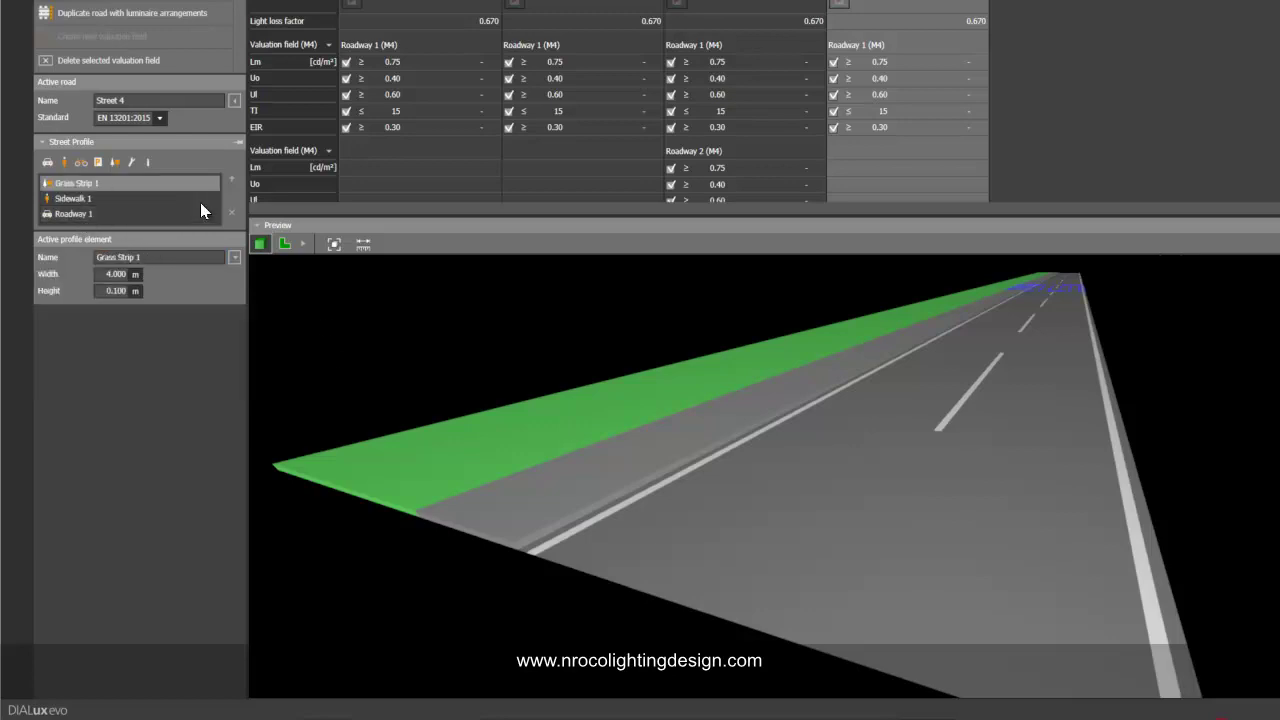
pyautogui.click(231, 196)
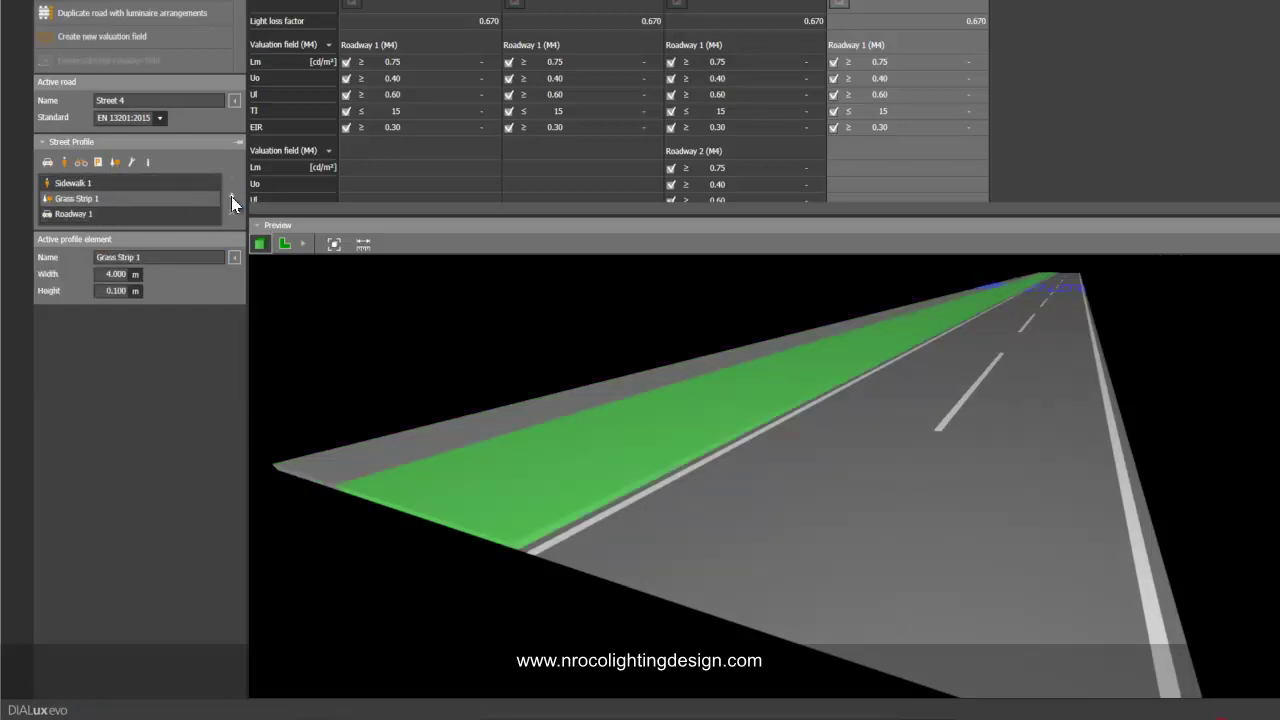
pyautogui.click(231, 196)
pyautogui.moveTo(408, 324)
pyautogui.mouseDown()
pyautogui.moveTo(437, 343)
pyautogui.moveTo(410, 345)
pyautogui.mouseUp()
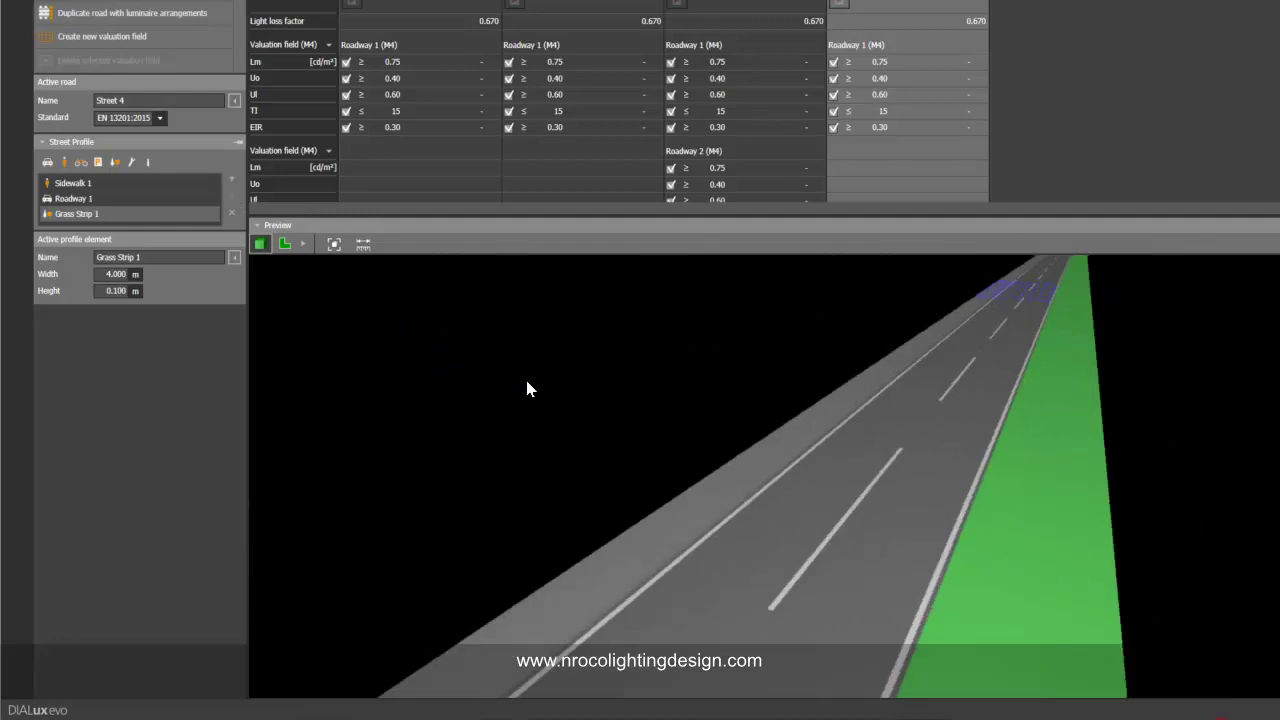
pyautogui.moveTo(527, 382); pyautogui.dragTo(533, 359, button='middle')
pyautogui.moveTo(532, 366); pyautogui.dragTo(420, 183)
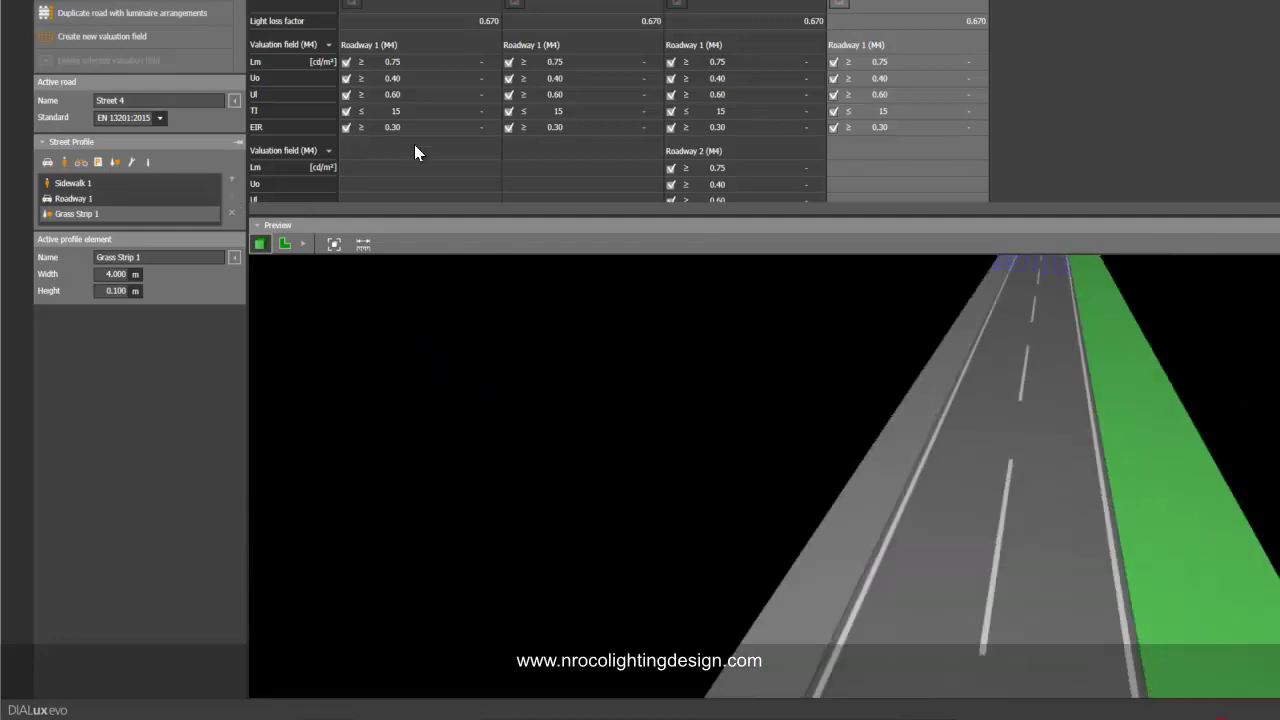
# Review the 3D geometry of each of the four streets in turn.
pyautogui.click(461, 147)
pyautogui.moveTo(575, 378); pyautogui.dragTo(564, 192)
pyautogui.click(566, 180)
pyautogui.moveTo(562, 365); pyautogui.dragTo(590, 355)
pyautogui.click(740, 152)
pyautogui.click(877, 94)
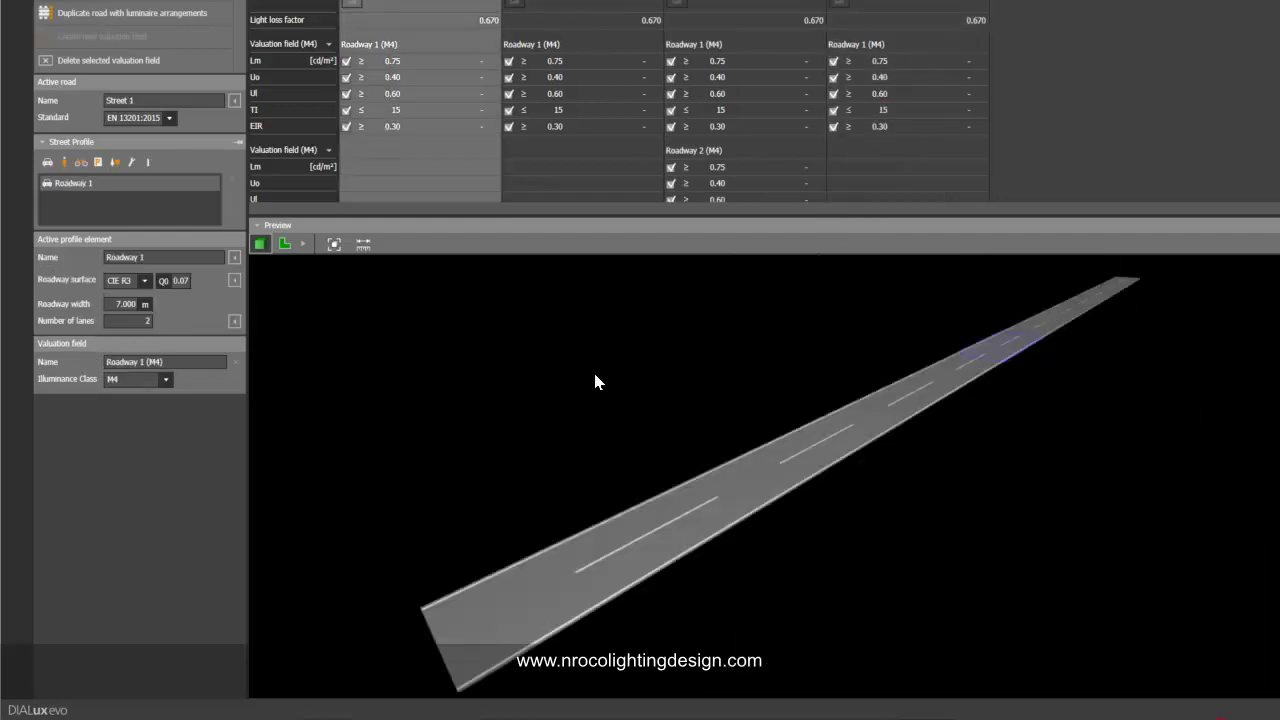
# Place the active Thorn CQ 12L70-740 luminaire along Street 1 as a single-sided road arrangement.
pyautogui.moveTo(594, 373); pyautogui.dragTo(530, 398)
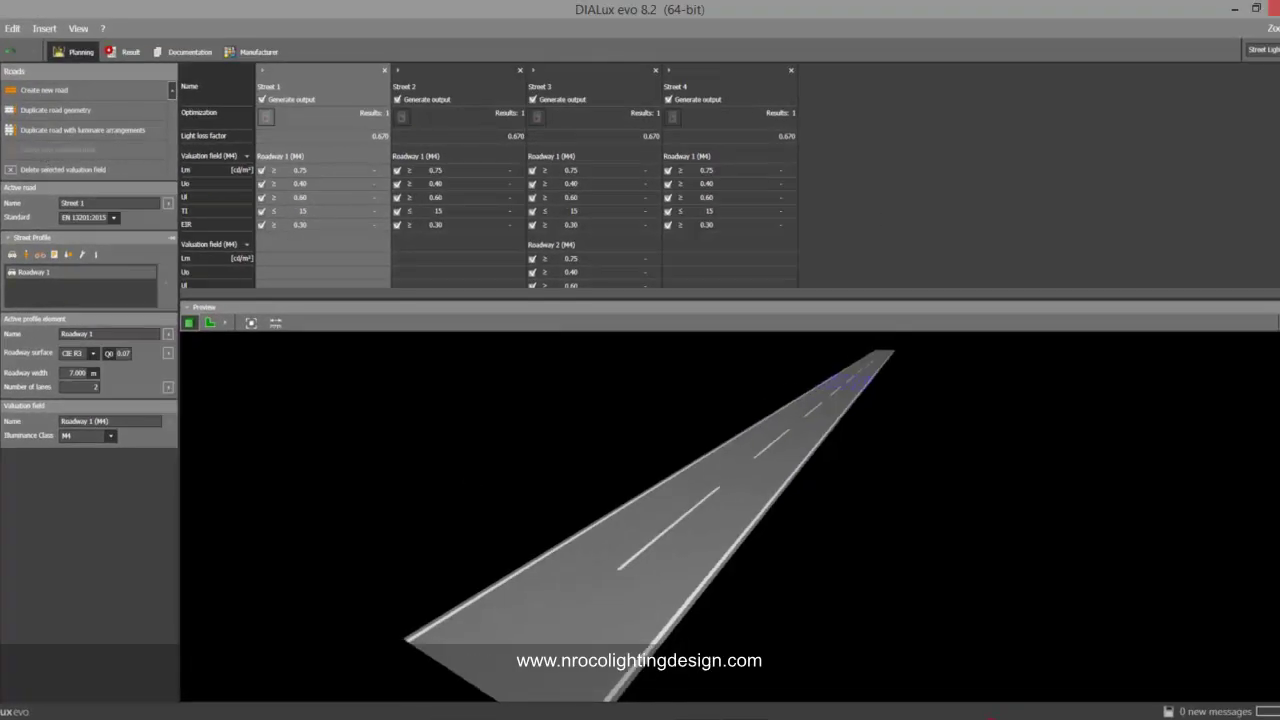
pyautogui.click(2, 136)
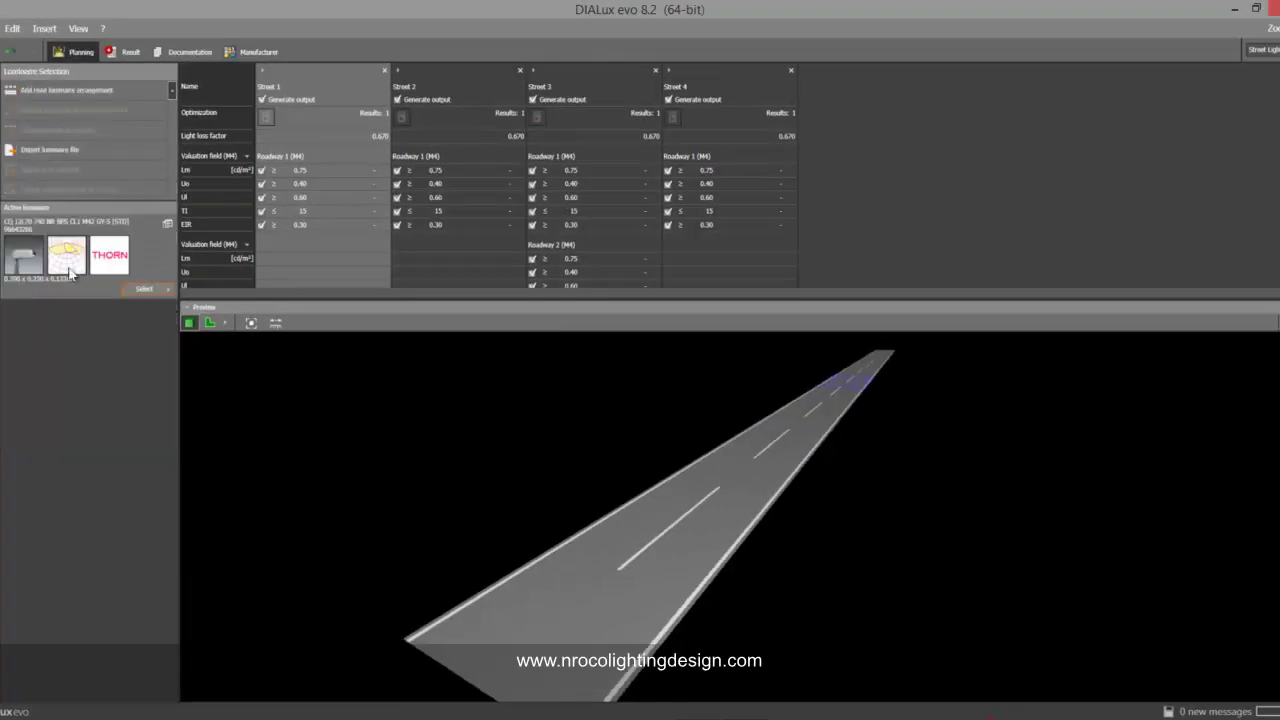
pyautogui.moveTo(23, 261); pyautogui.dragTo(607, 530)
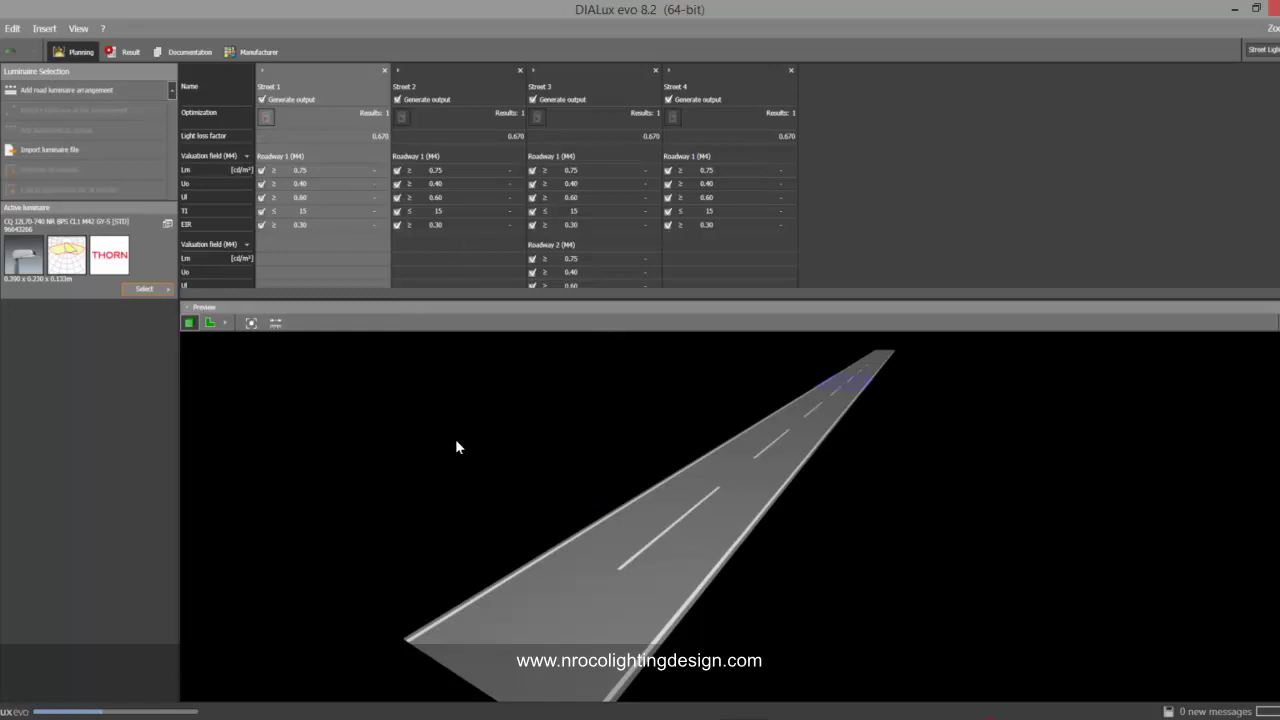
pyautogui.moveTo(513, 460); pyautogui.dragTo(499, 472, button='right')
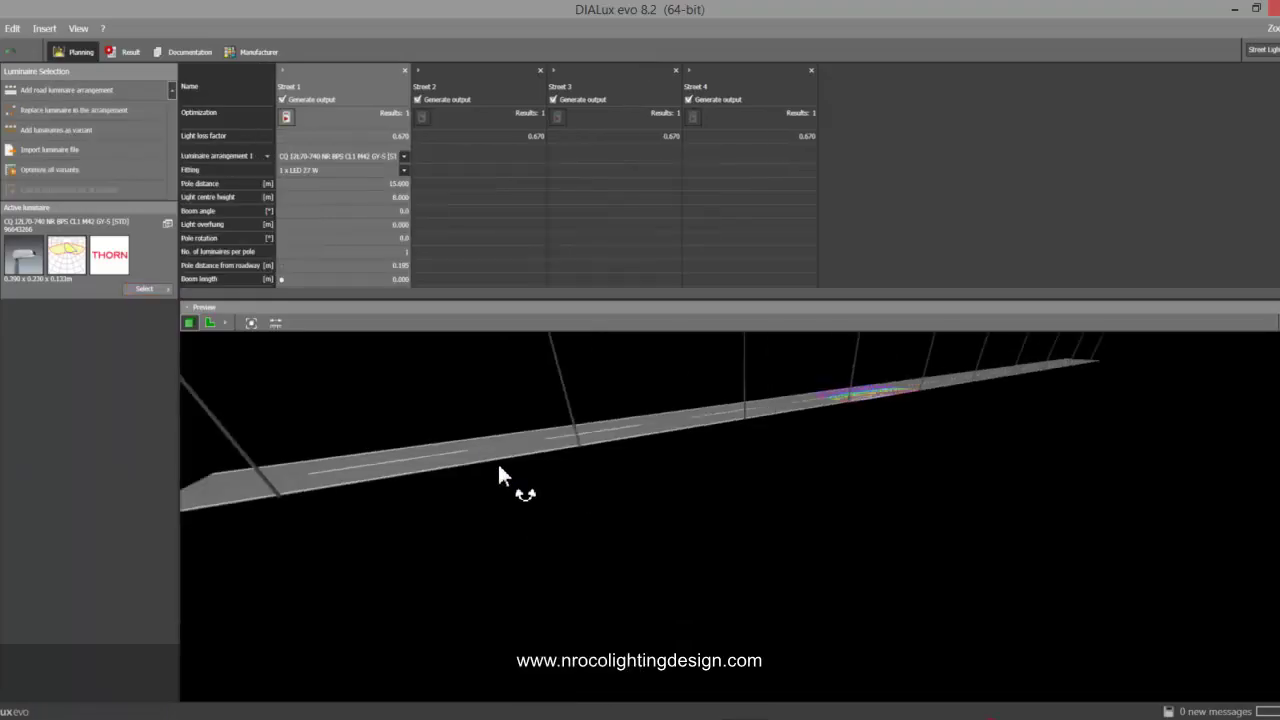
pyautogui.moveTo(528, 470); pyautogui.dragTo(515, 528)
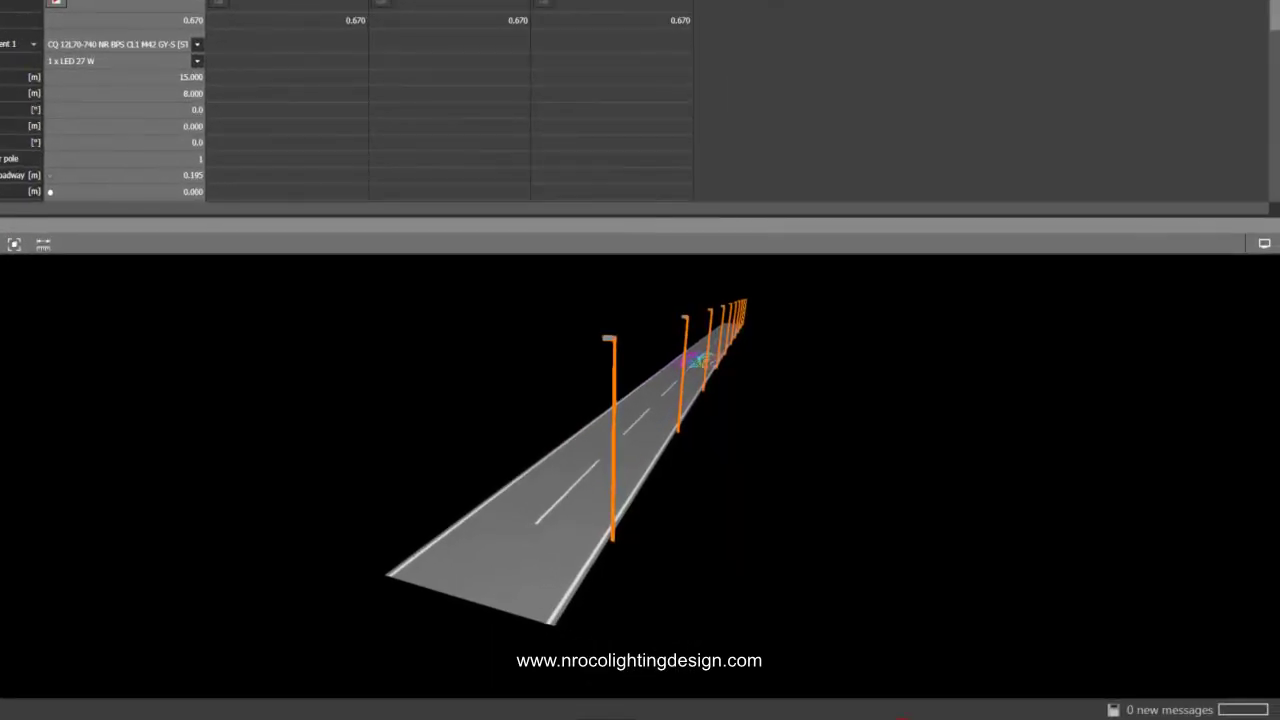
pyautogui.moveTo(294, 449); pyautogui.dragTo(281, 453)
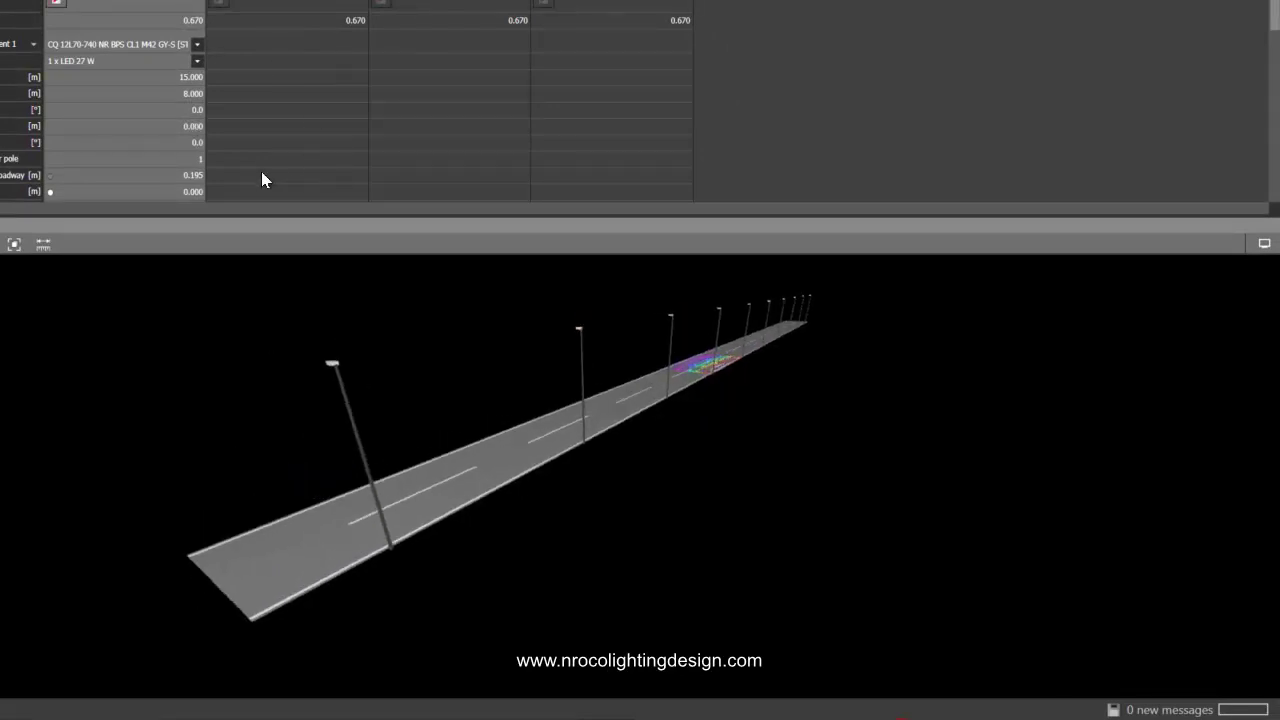
# Add the Thorn luminaire to Street 2 and set its arrangement to two-sided with opposite poles.
pyautogui.click(265, 124)
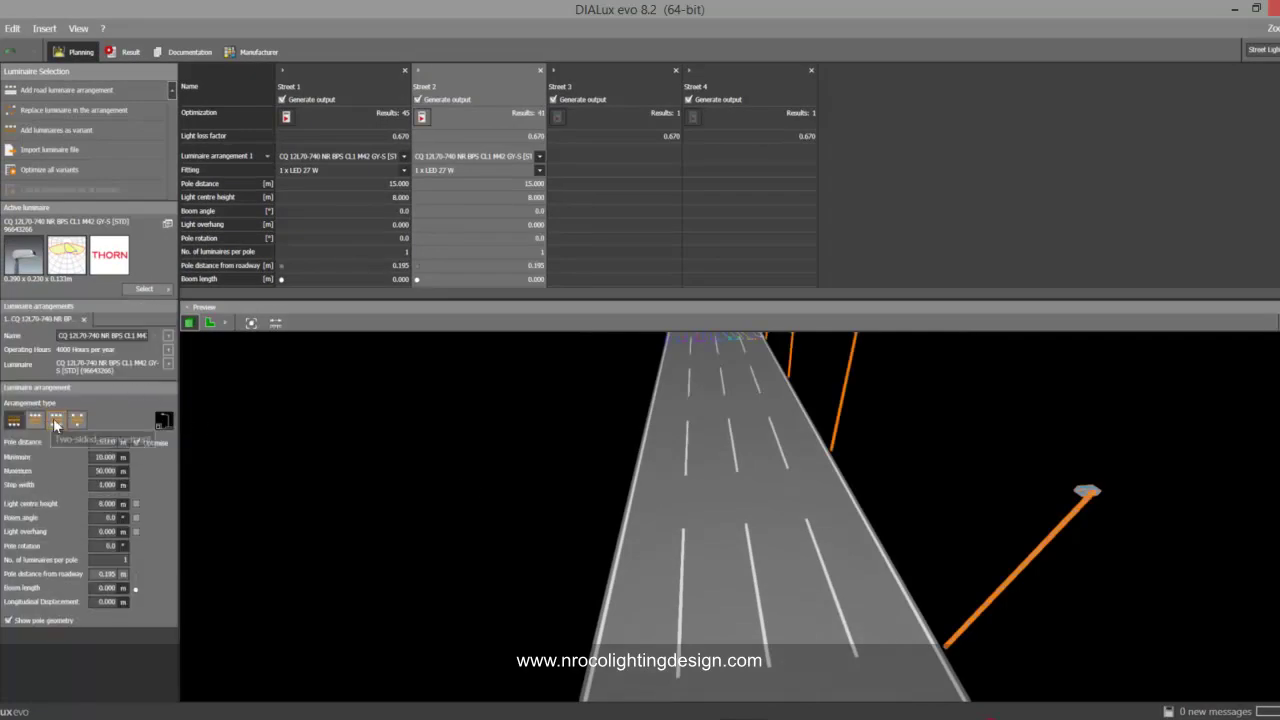
pyautogui.click(56, 421)
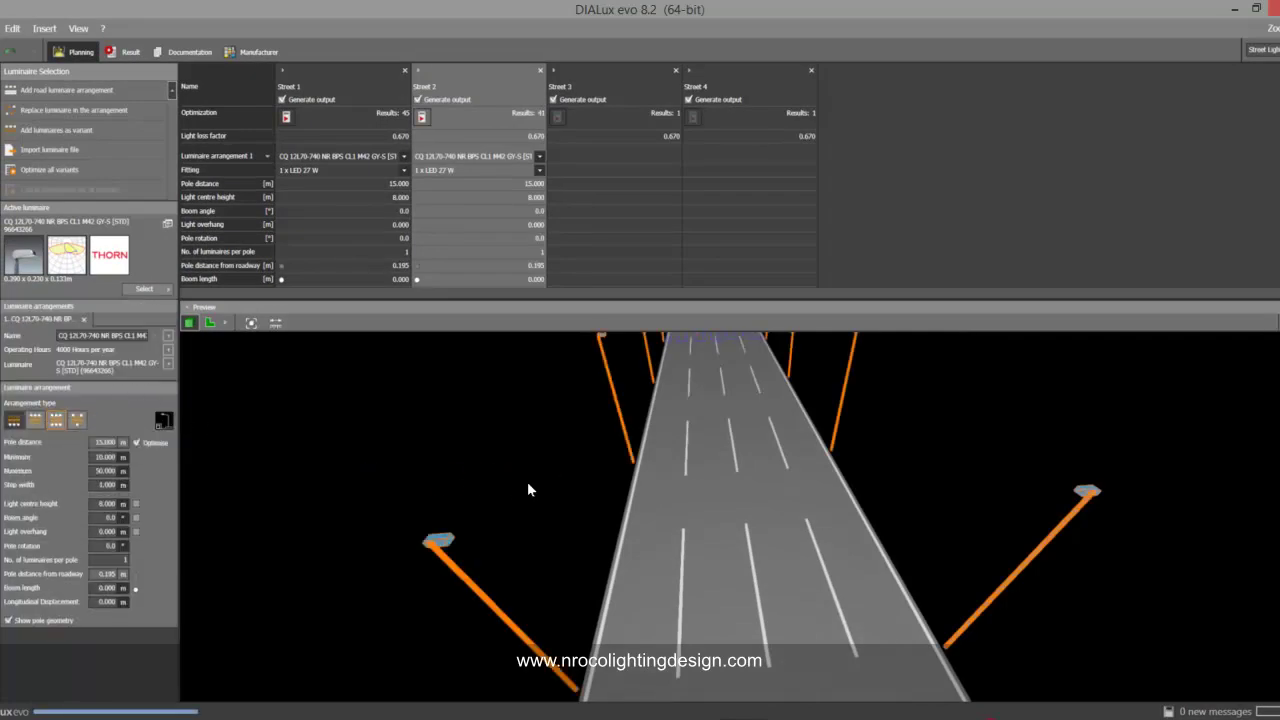
pyautogui.moveTo(472, 488); pyautogui.dragTo(650, 525)
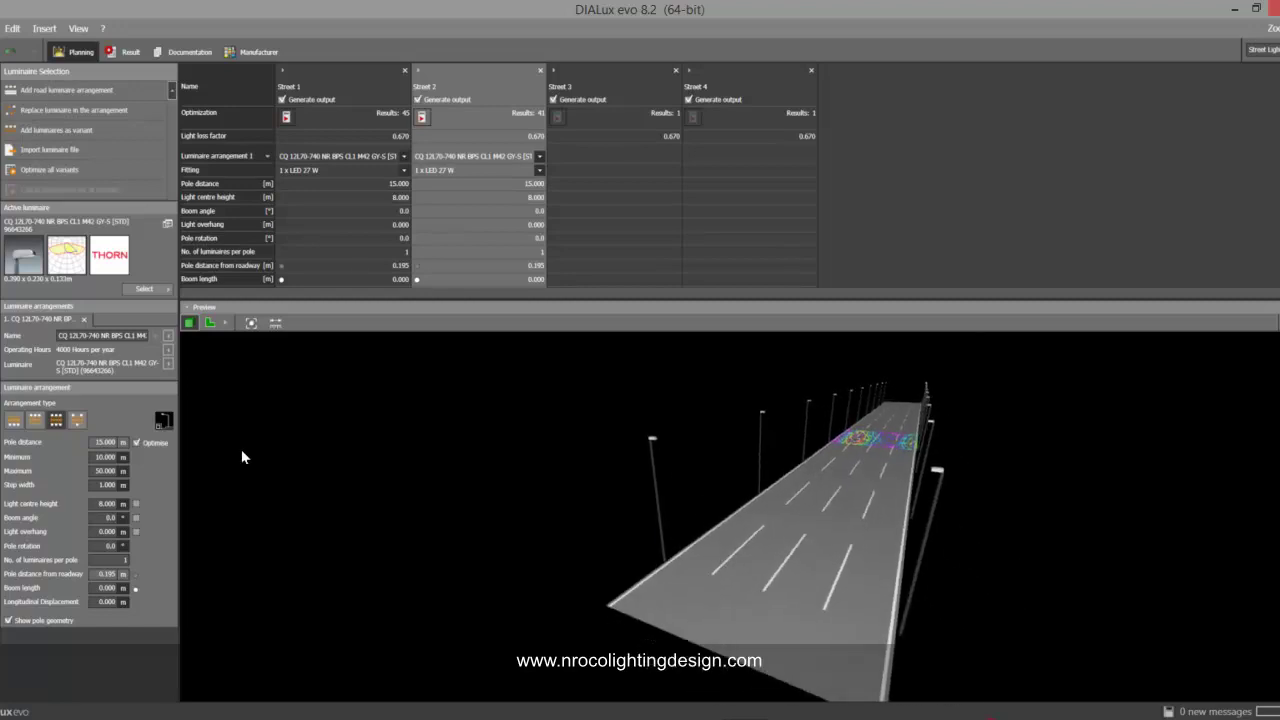
# Turn off pole distance optimization for Street 2 and set the pole distance to 30 m.
pyautogui.click(134, 443)
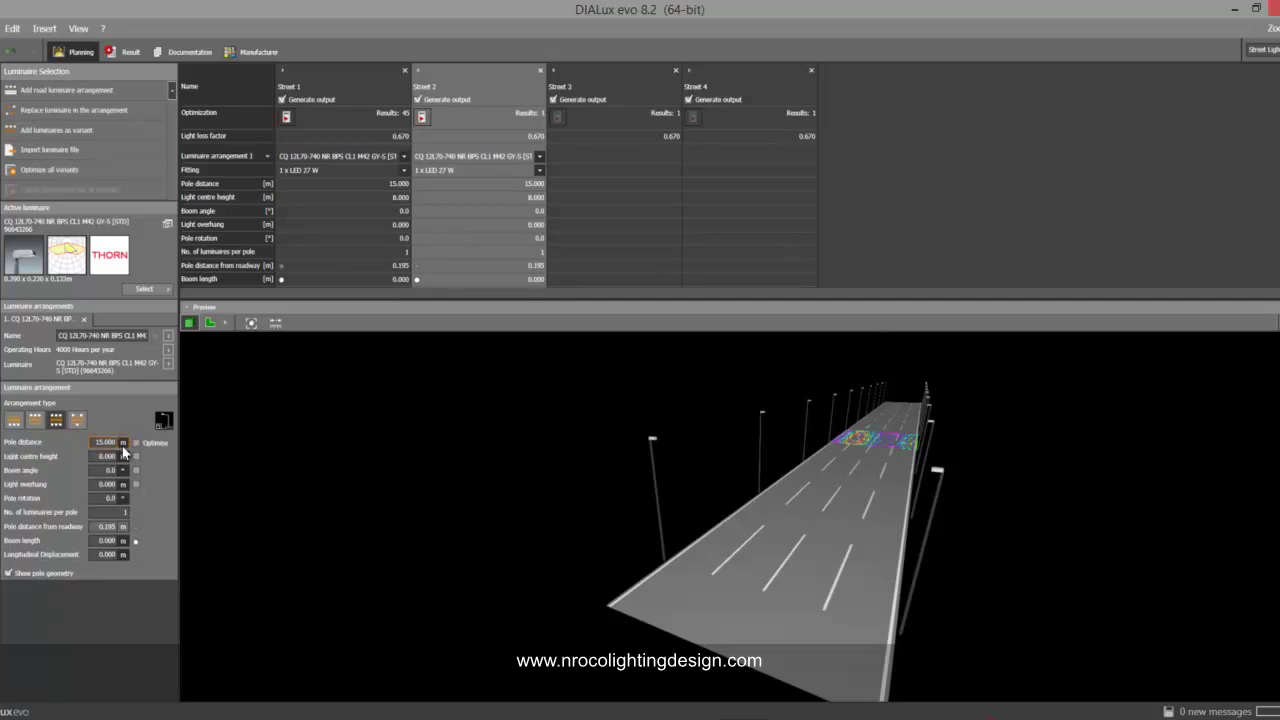
pyautogui.doubleClick(110, 443)
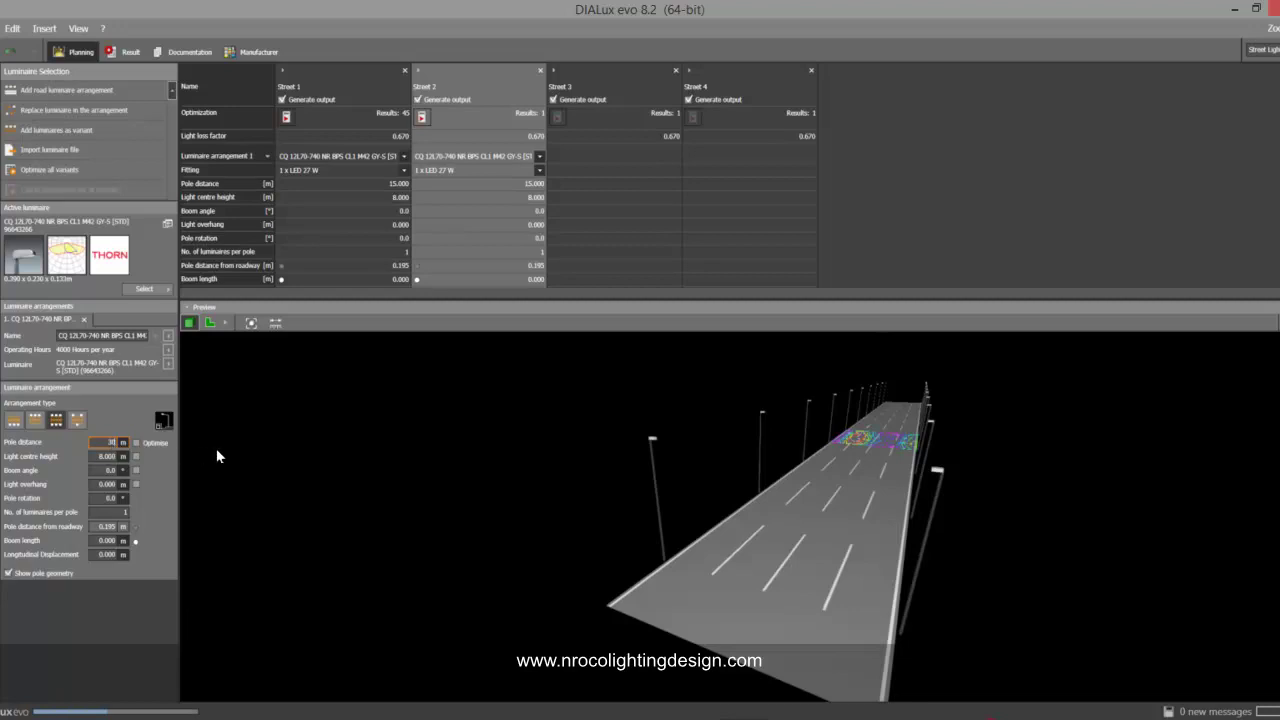
pyautogui.moveTo(440, 450); pyautogui.dragTo(461, 466)
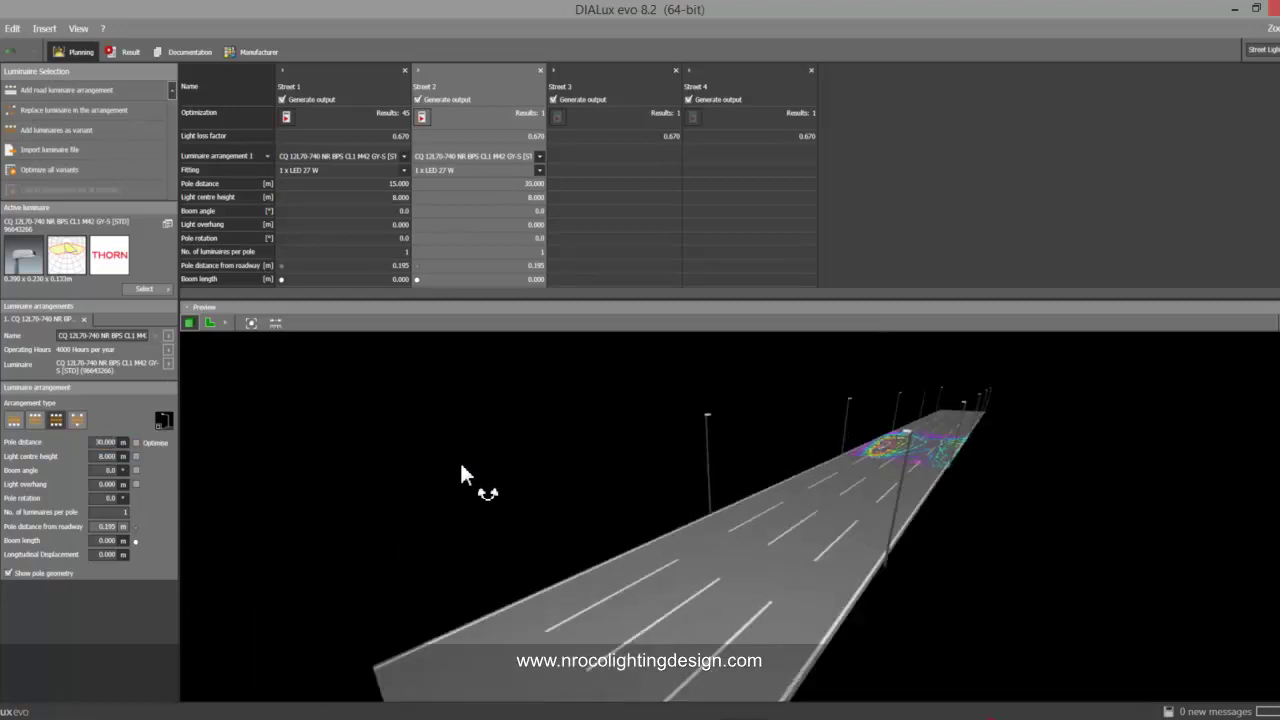
# Add the Thorn luminaire to Street 3 in a median arrangement with 2 luminaires per pole.
pyautogui.click(607, 210)
pyautogui.moveTo(571, 343); pyautogui.dragTo(505, 432)
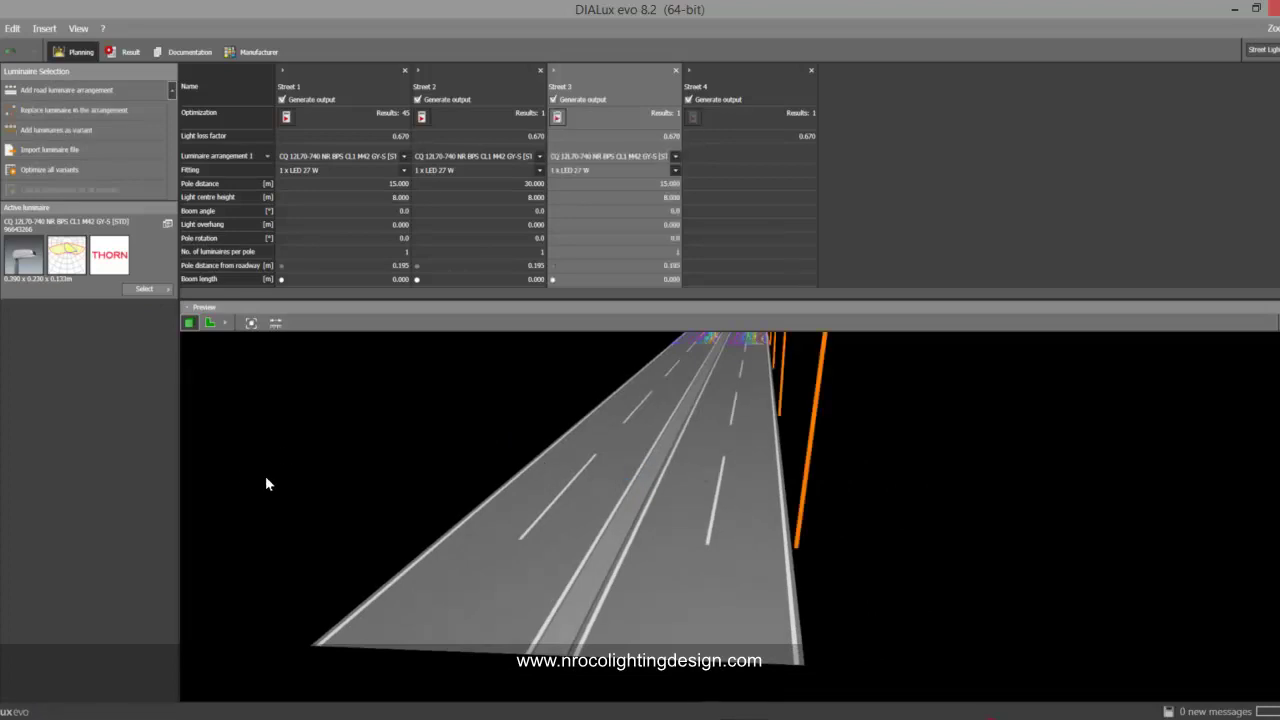
pyautogui.click(98, 420)
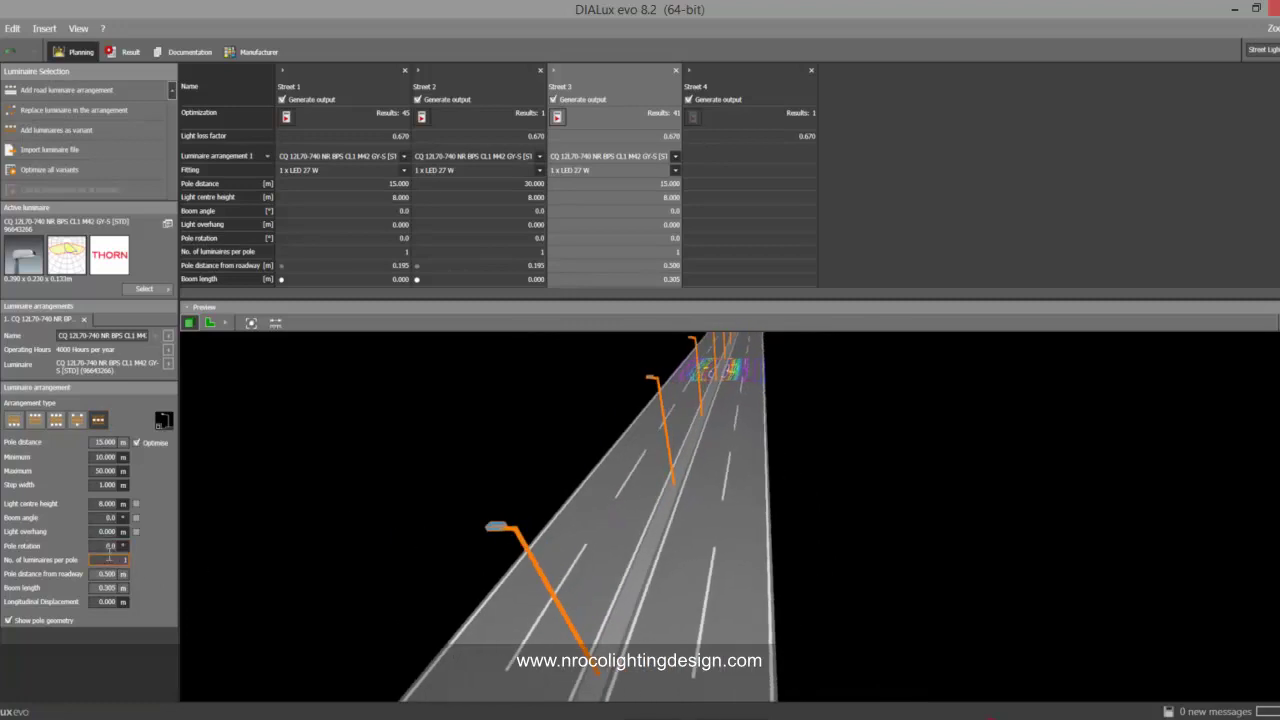
pyautogui.press('Return')
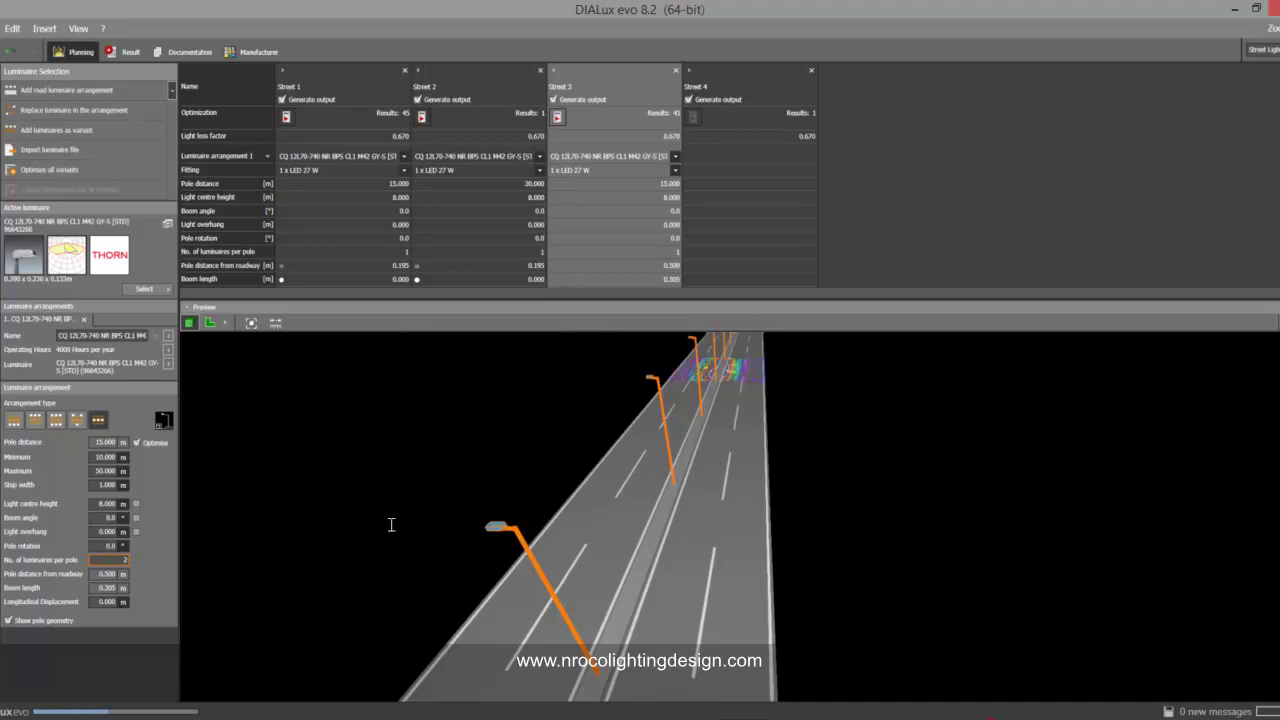
# Turn off pole distance optimization for Street 3 and set the pole distance to 25 m.
pyautogui.click(135, 443)
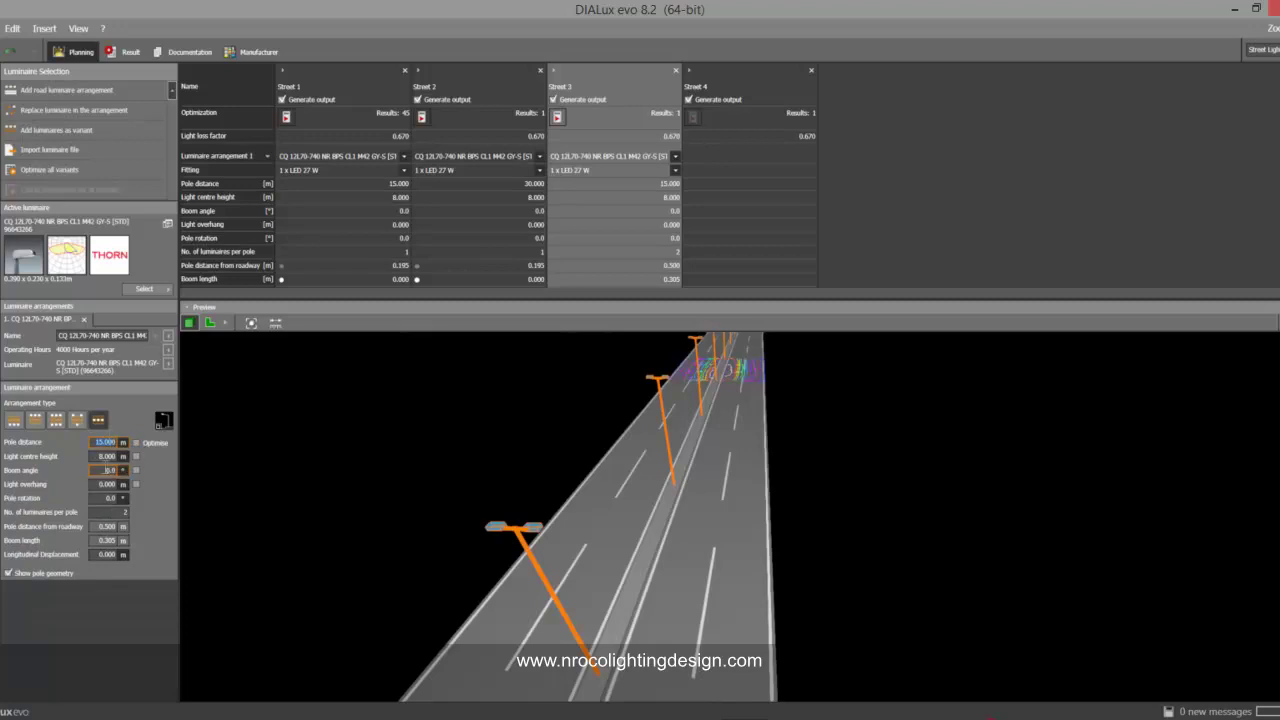
pyautogui.write('35')
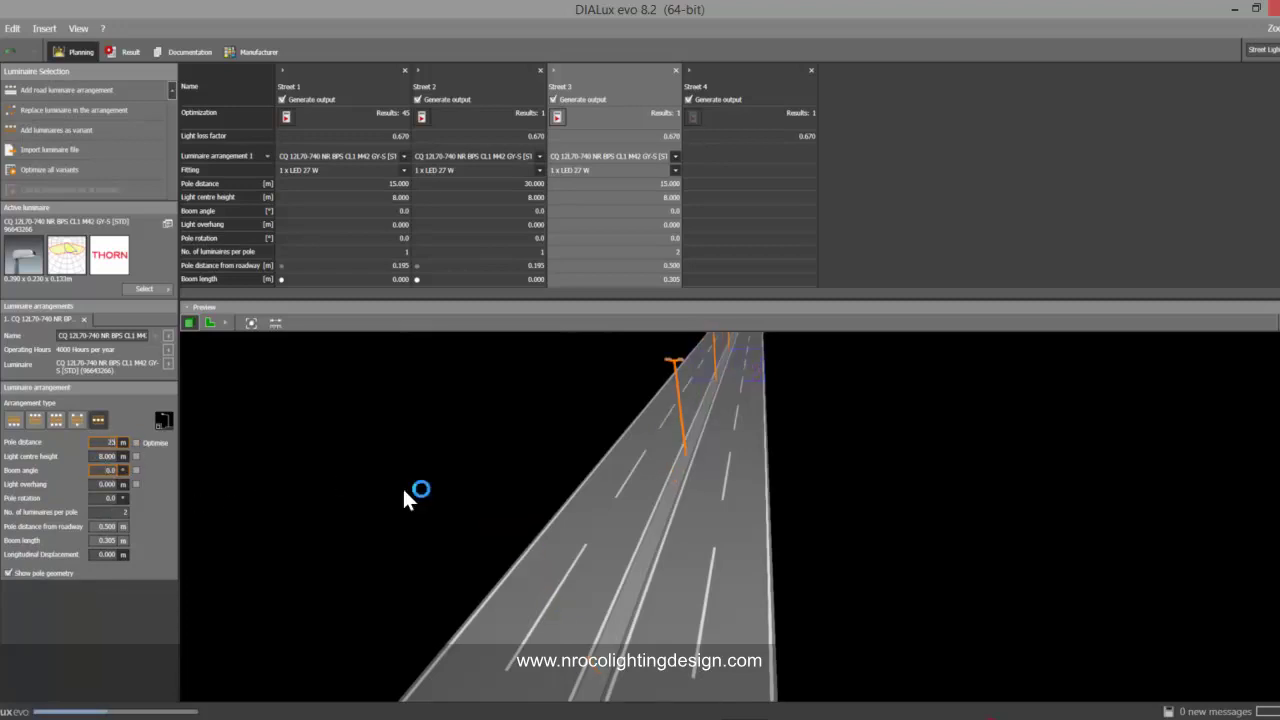
# Add the Thorn luminaire as a road luminaire arrangement along Street 4, keeping the default arrangement values.
pyautogui.moveTo(405, 497); pyautogui.dragTo(729, 230)
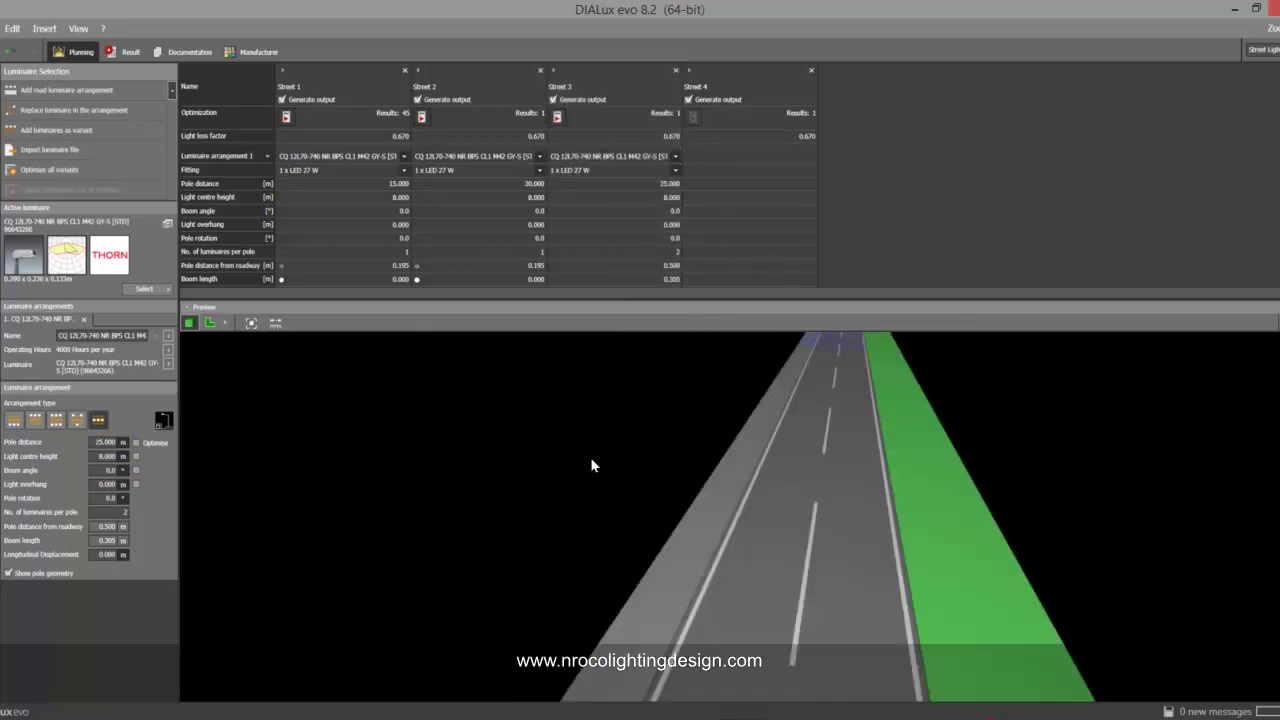
pyautogui.moveTo(643, 477); pyautogui.dragTo(572, 493)
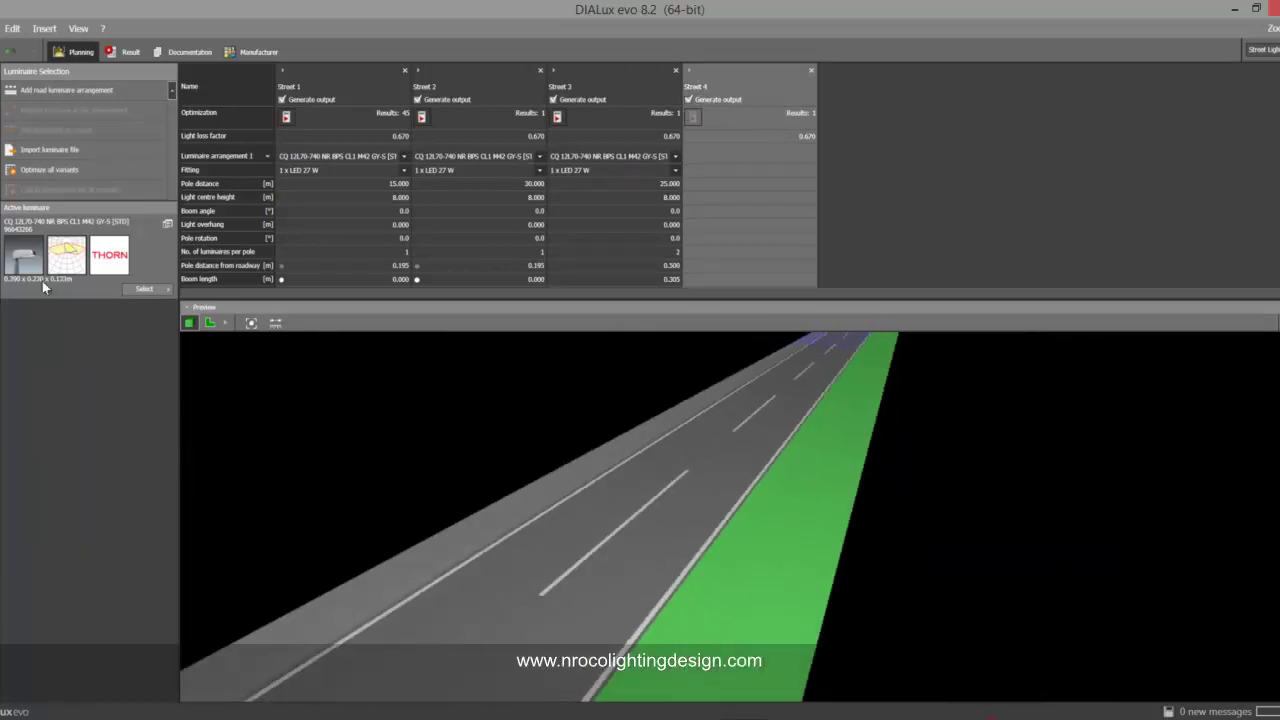
pyautogui.moveTo(33, 264); pyautogui.dragTo(527, 513)
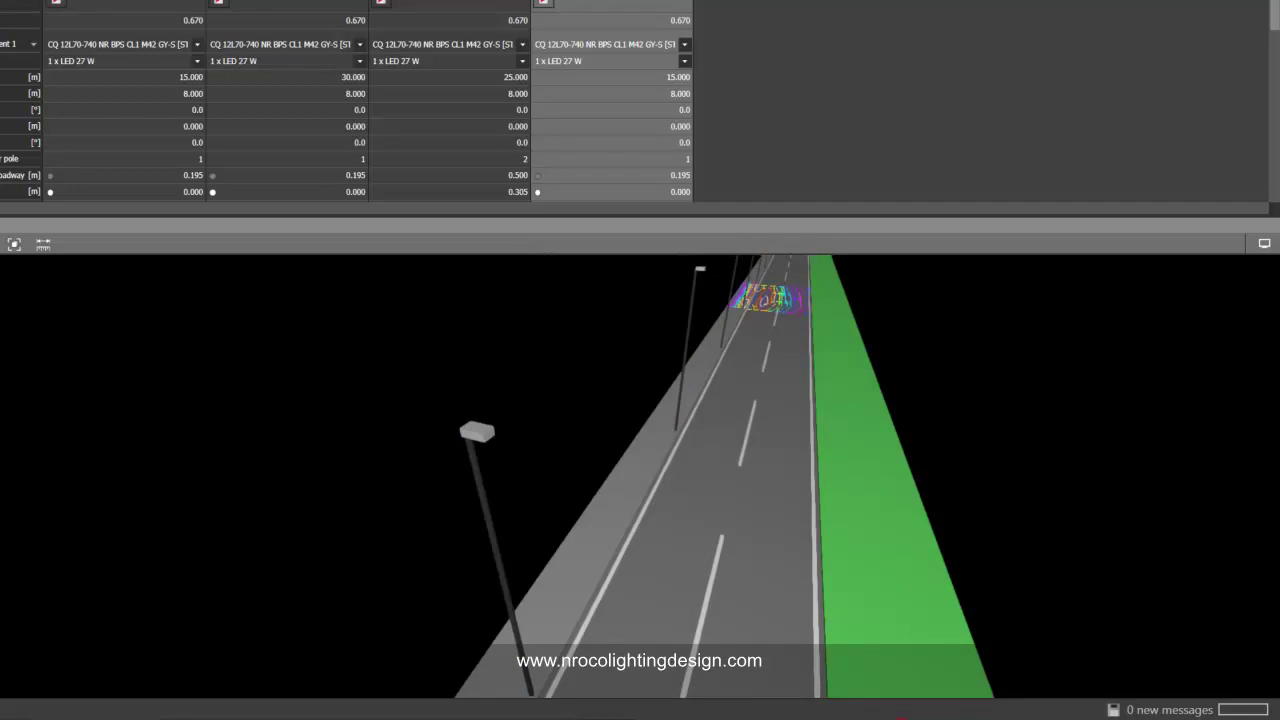
# Examine the pole layout of Street 4 in 3D and review the luminaire arrangements of the other streets.
pyautogui.moveTo(194, 488); pyautogui.dragTo(163, 485, button='right')
pyautogui.moveTo(163, 485); pyautogui.dragTo(372, 492, button='middle')
pyautogui.scroll(-2, 365, 452)
pyautogui.moveTo(365, 452); pyautogui.dragTo(393, 408, button='right')
pyautogui.scroll(2, 393, 406)
pyautogui.click(135, 143)
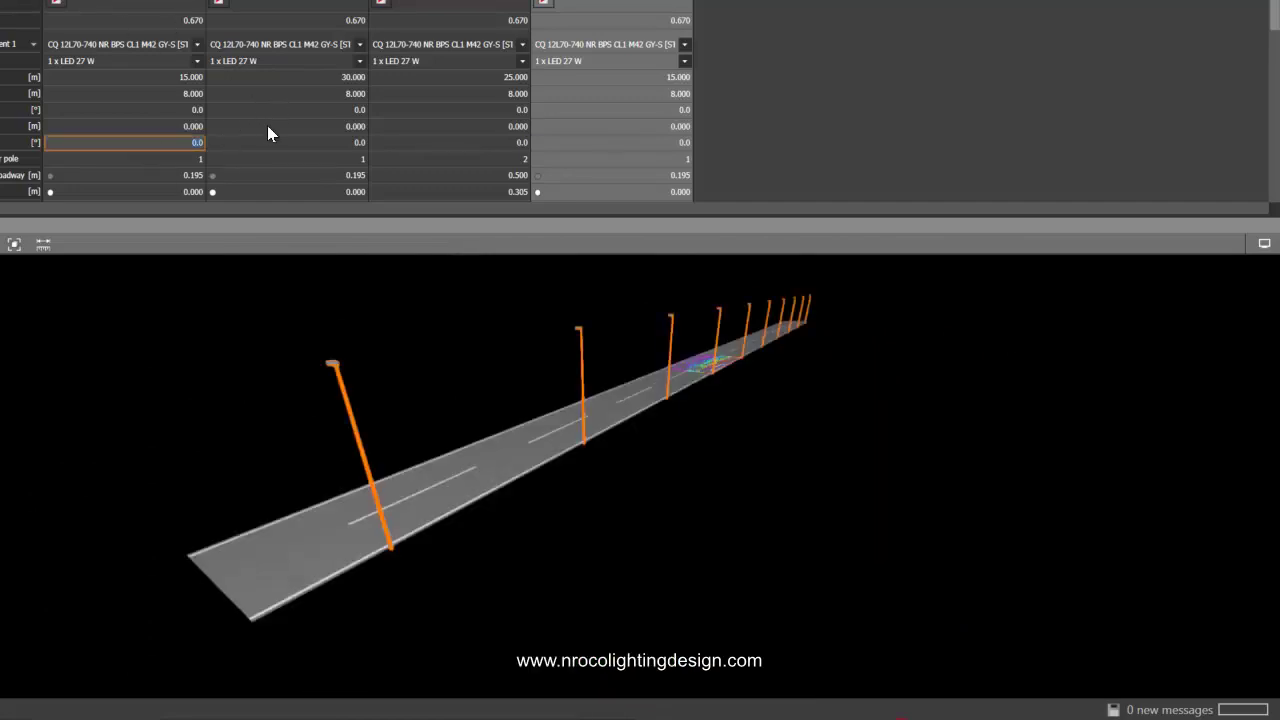
pyautogui.click(257, 95)
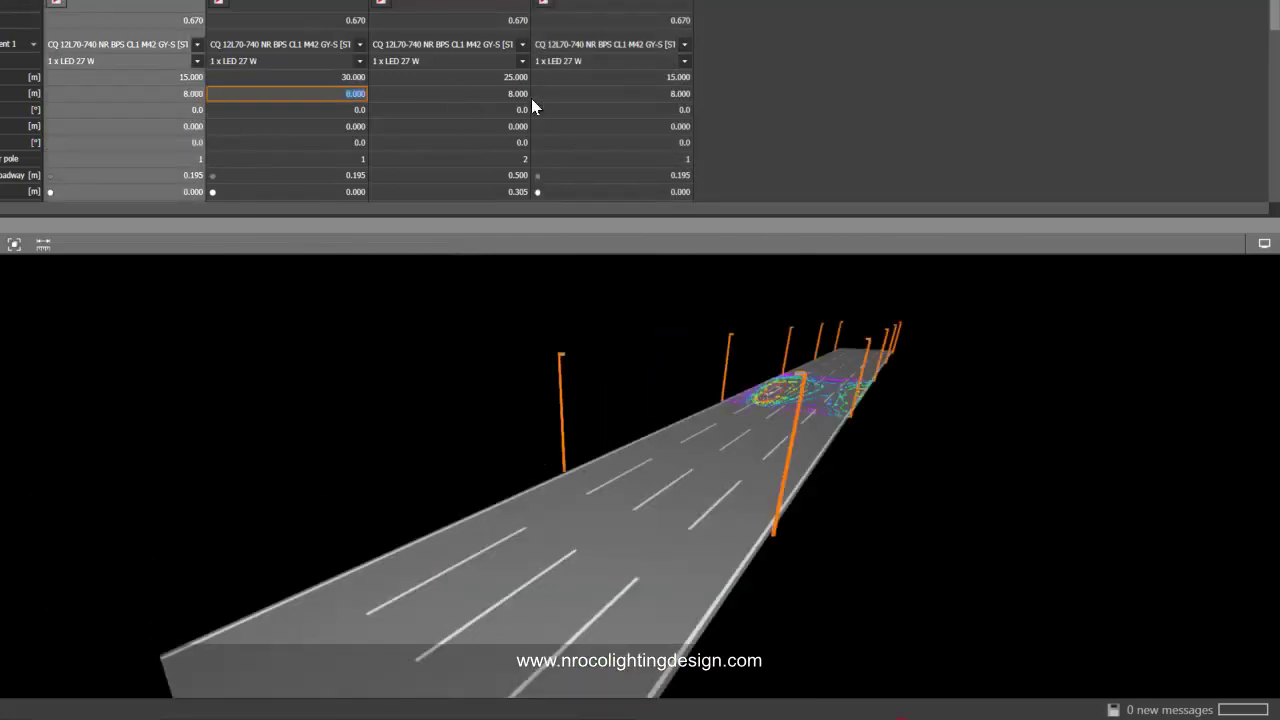
pyautogui.click(579, 111)
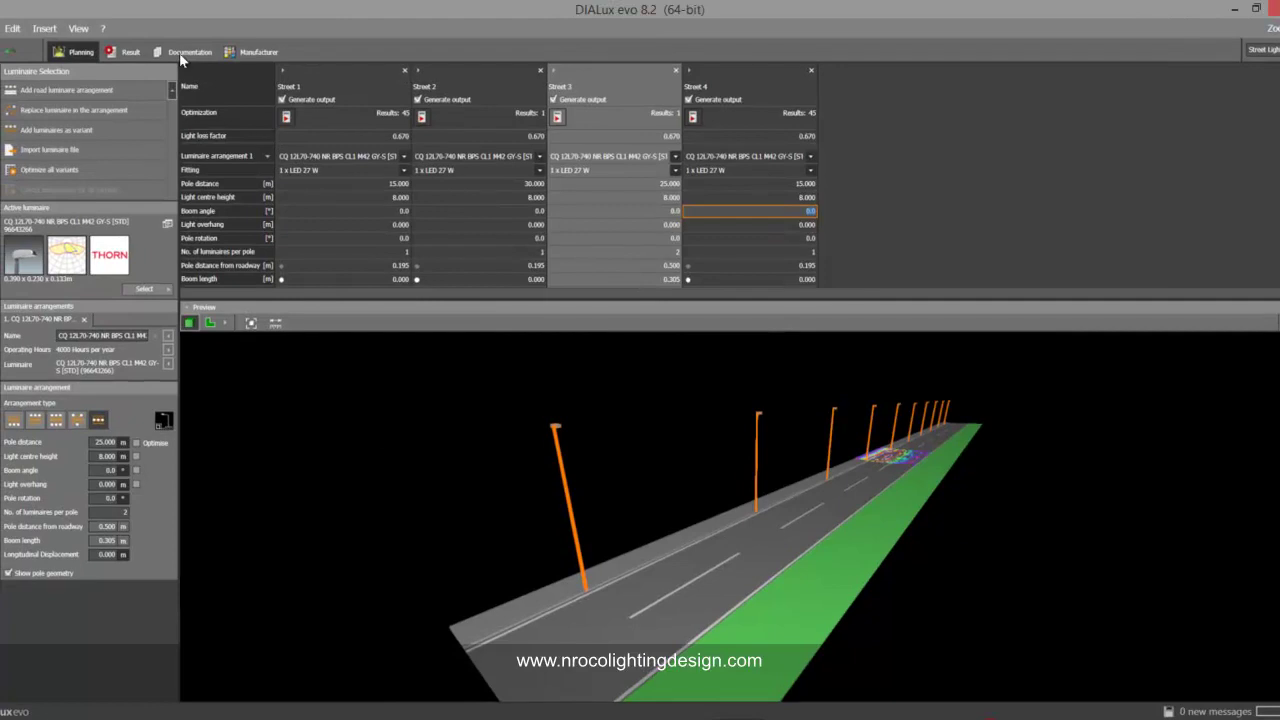
# Open the project documentation, display its Content page and check the header logo and footer settings.
pyautogui.click(188, 53)
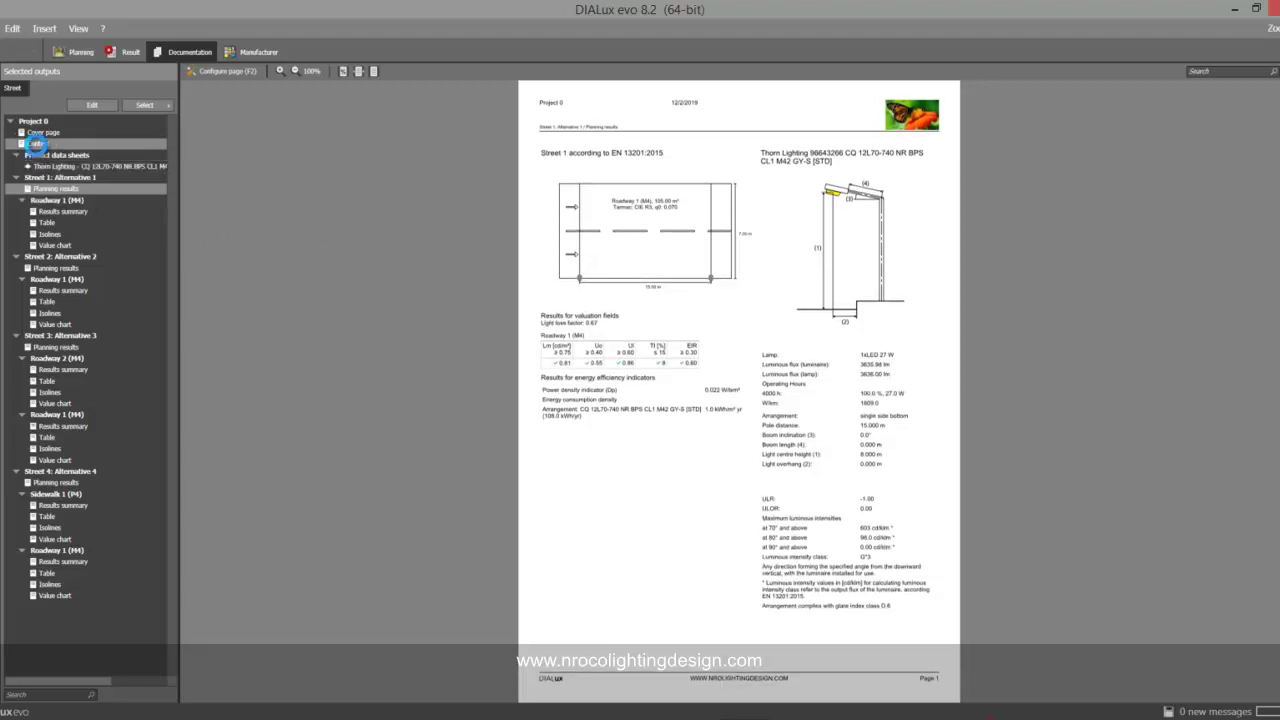
pyautogui.click(38, 143)
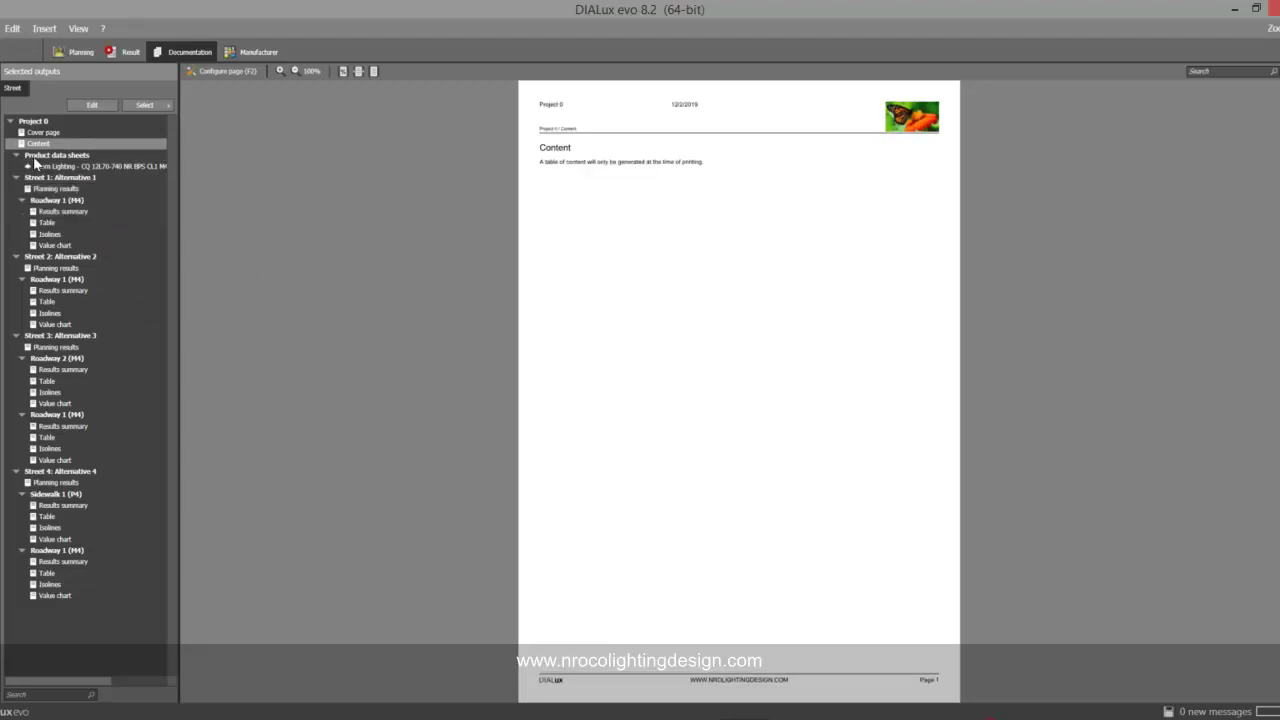
pyautogui.press('F2')
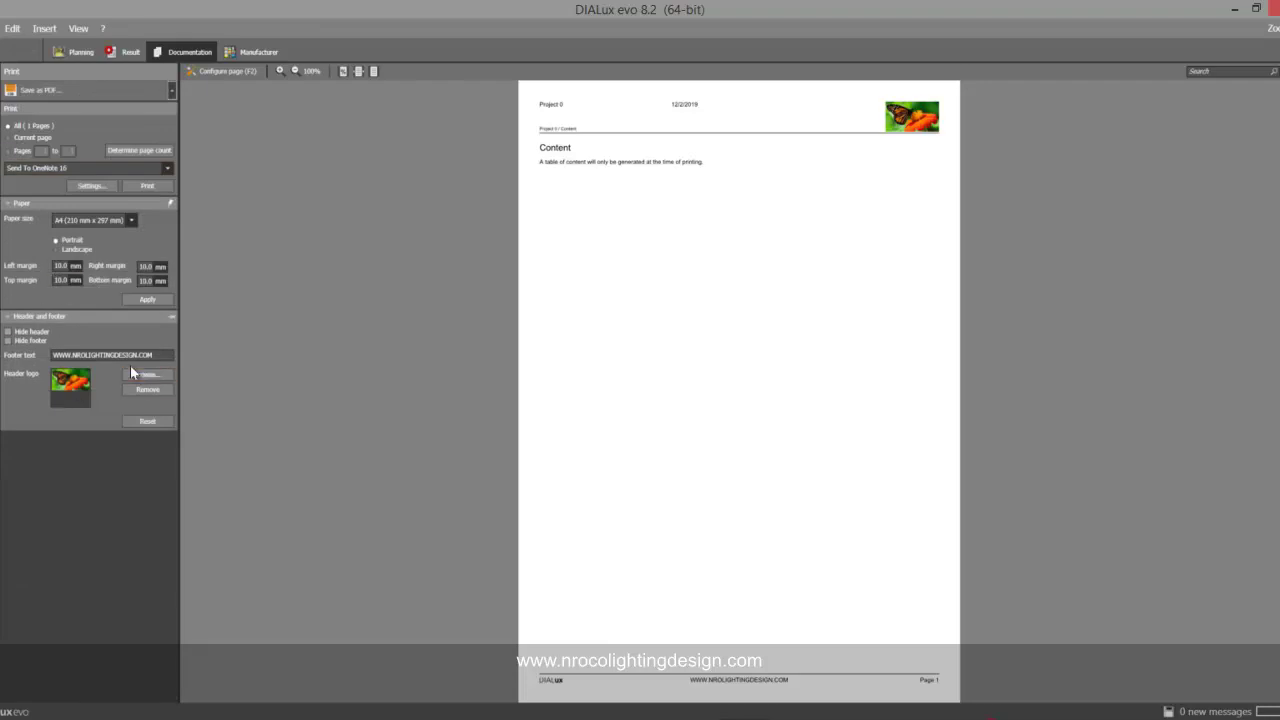
pyautogui.click(130, 374)
pyautogui.press('F2')
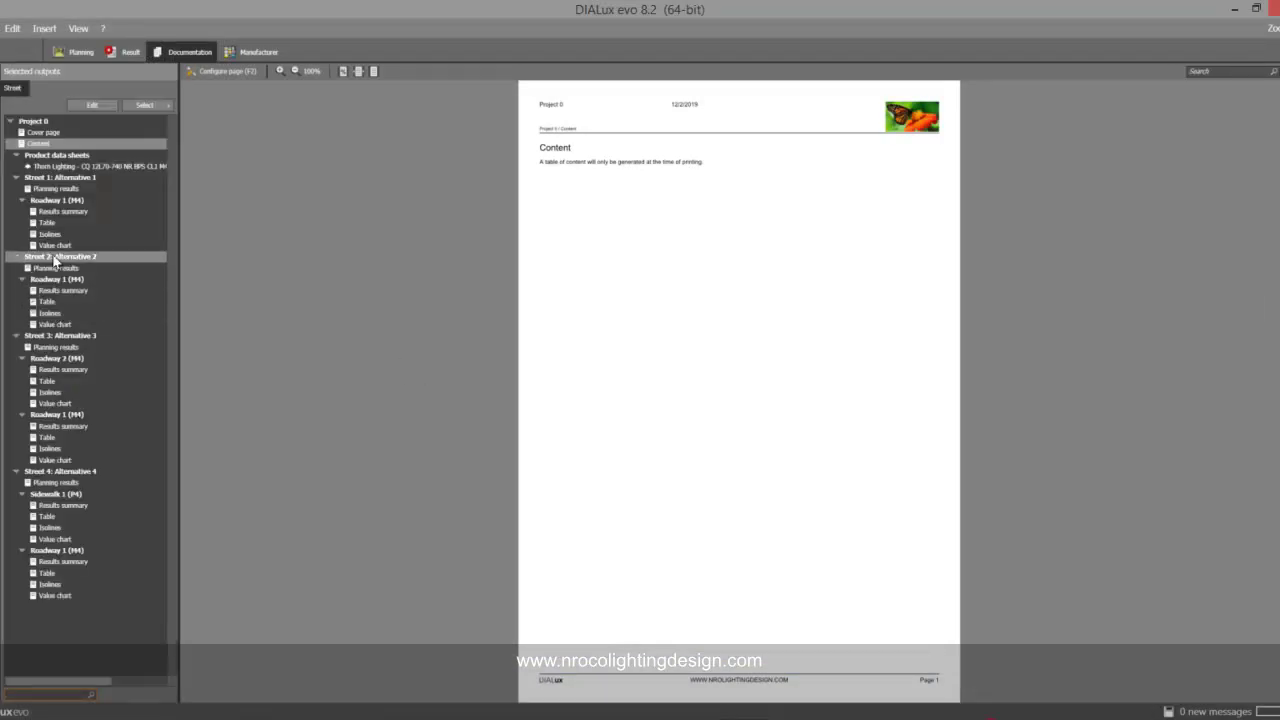
# Show the output selection checkboxes and view the planning results and results summary pages for Street 1 and Street 2.
pyautogui.click(63, 212)
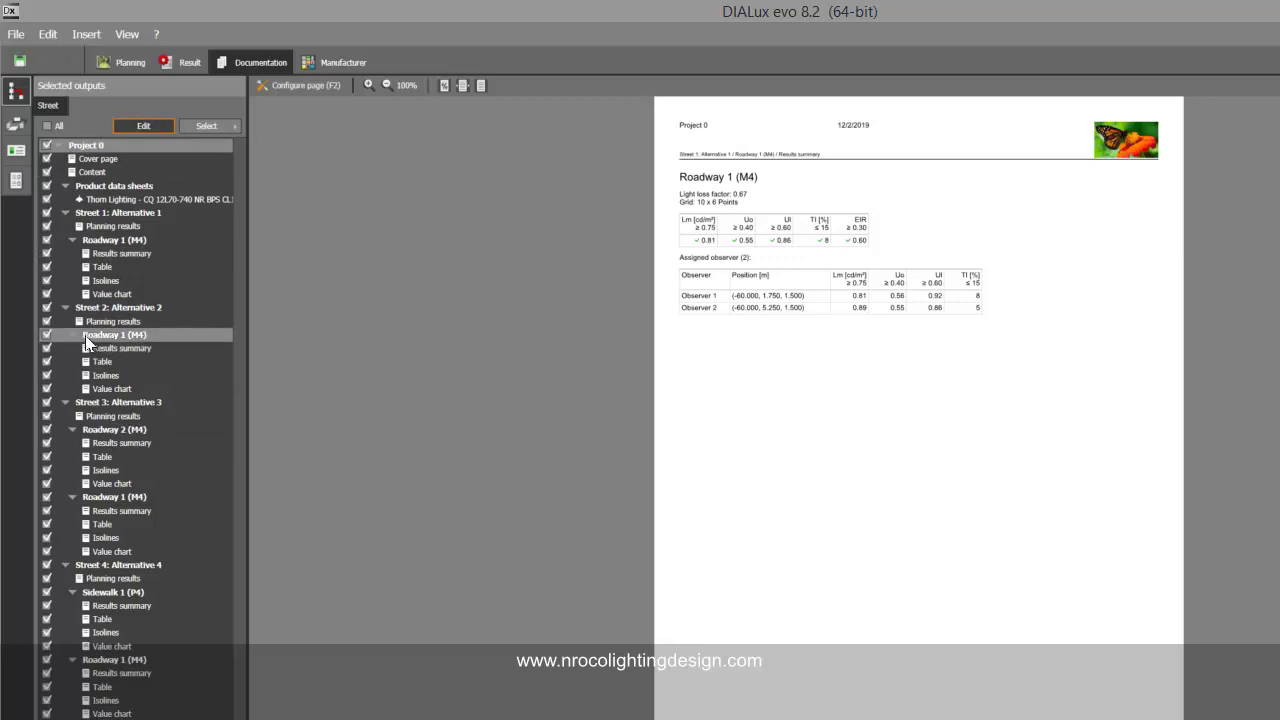
pyautogui.click(147, 226)
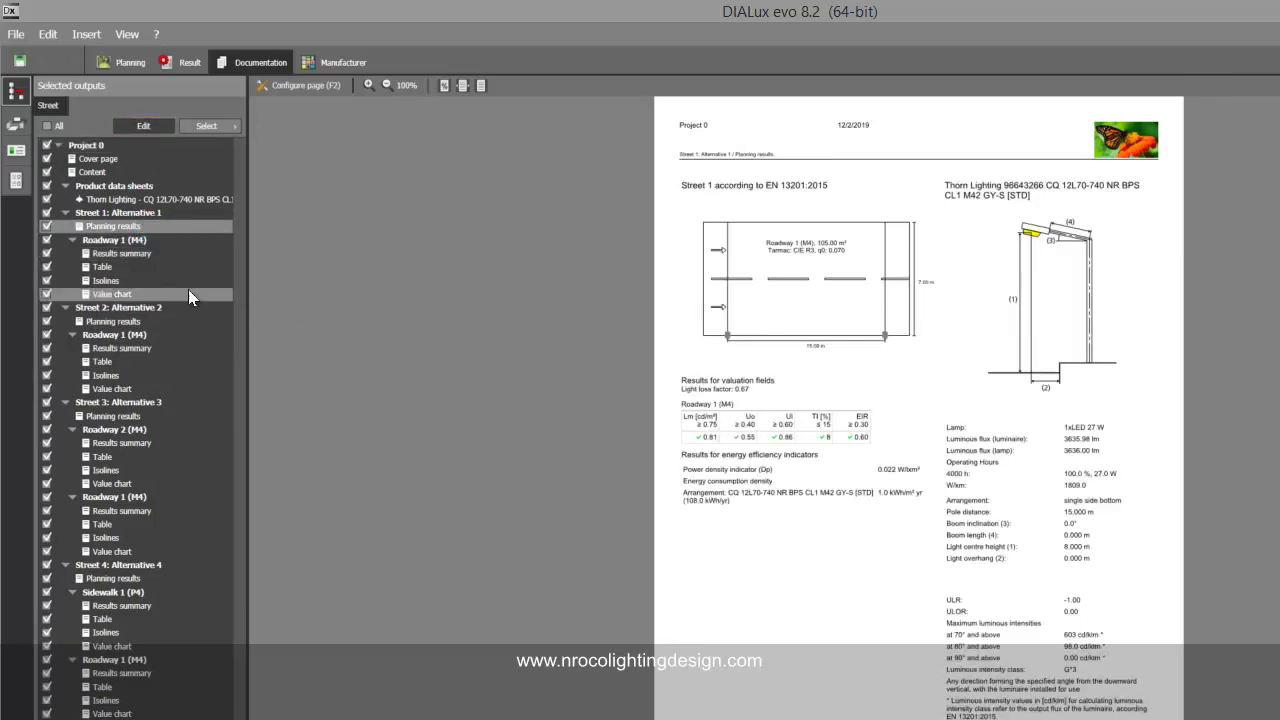
pyautogui.click(120, 253)
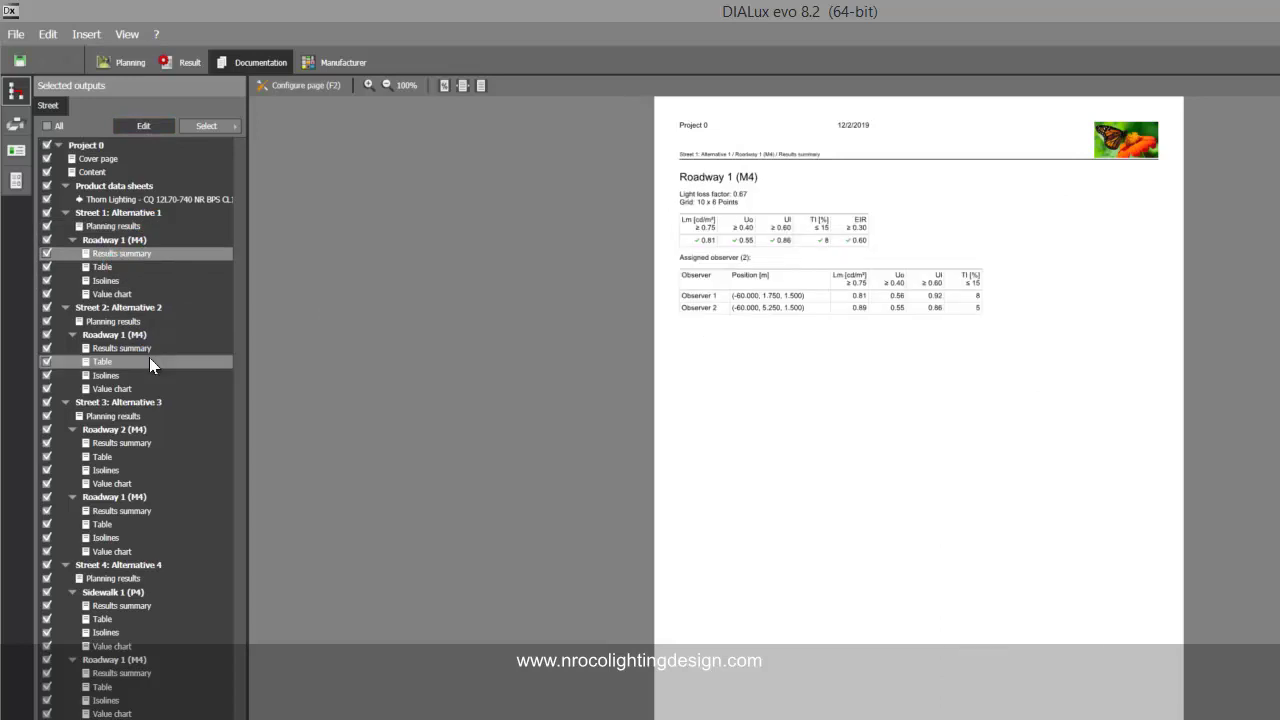
pyautogui.click(142, 322)
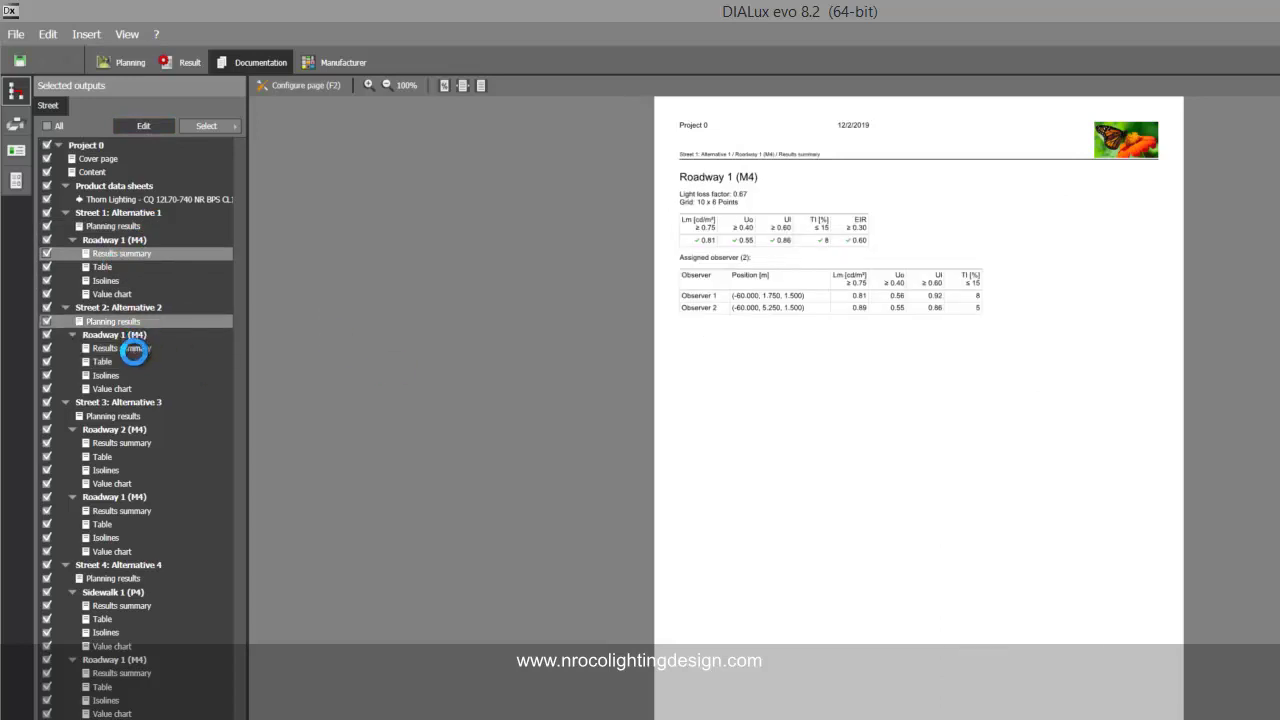
pyautogui.click(132, 348)
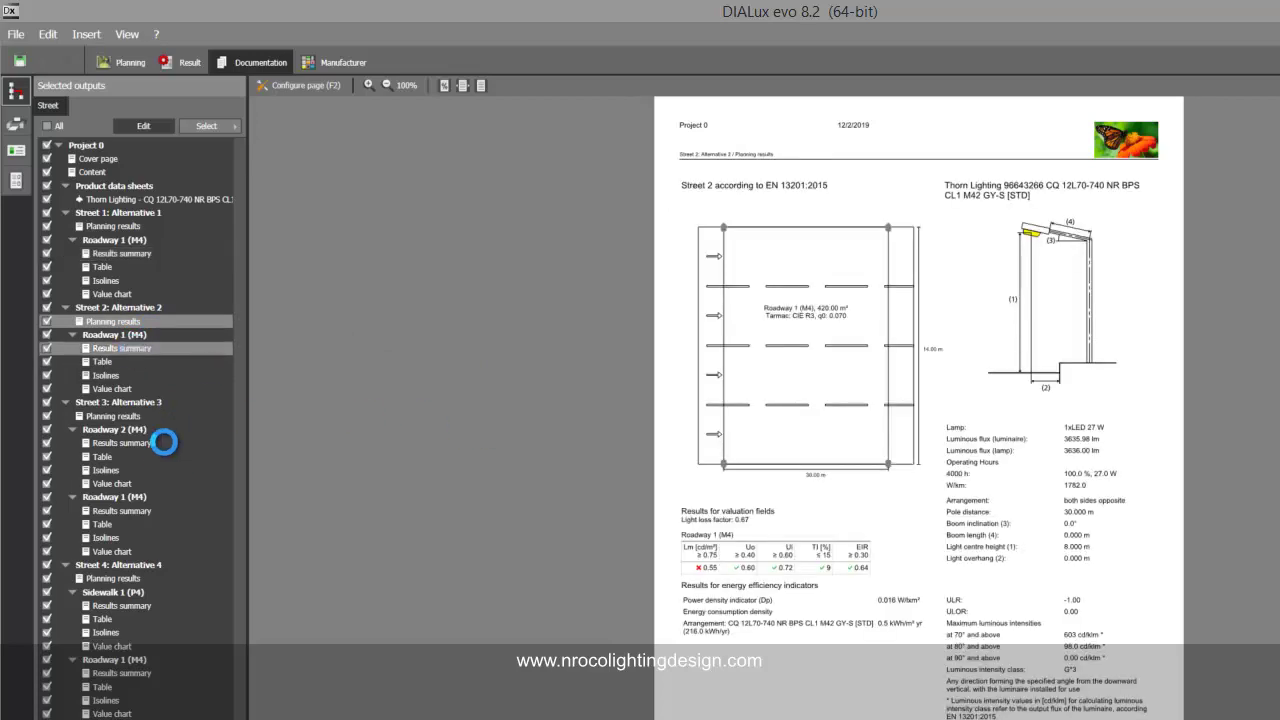
# Determine the report's page count, save the full report as a PDF and page through it in the PDF reader.
pyautogui.click(16, 124)
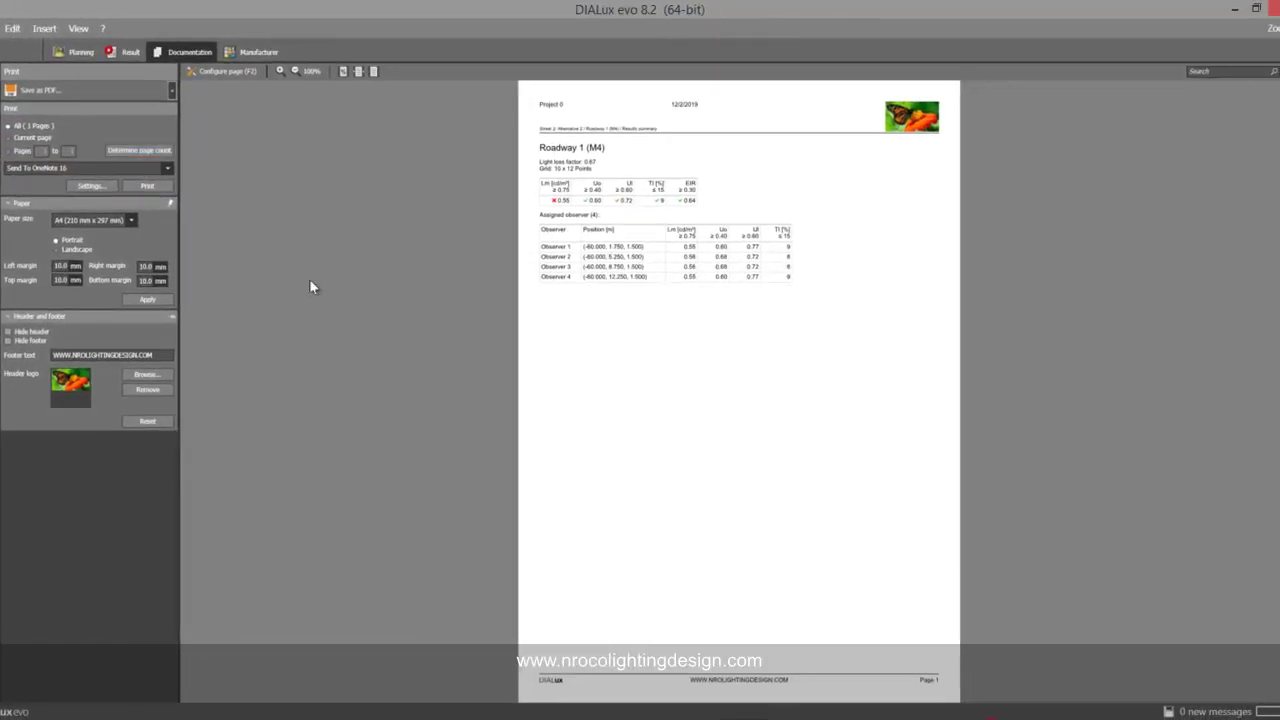
pyautogui.click(133, 149)
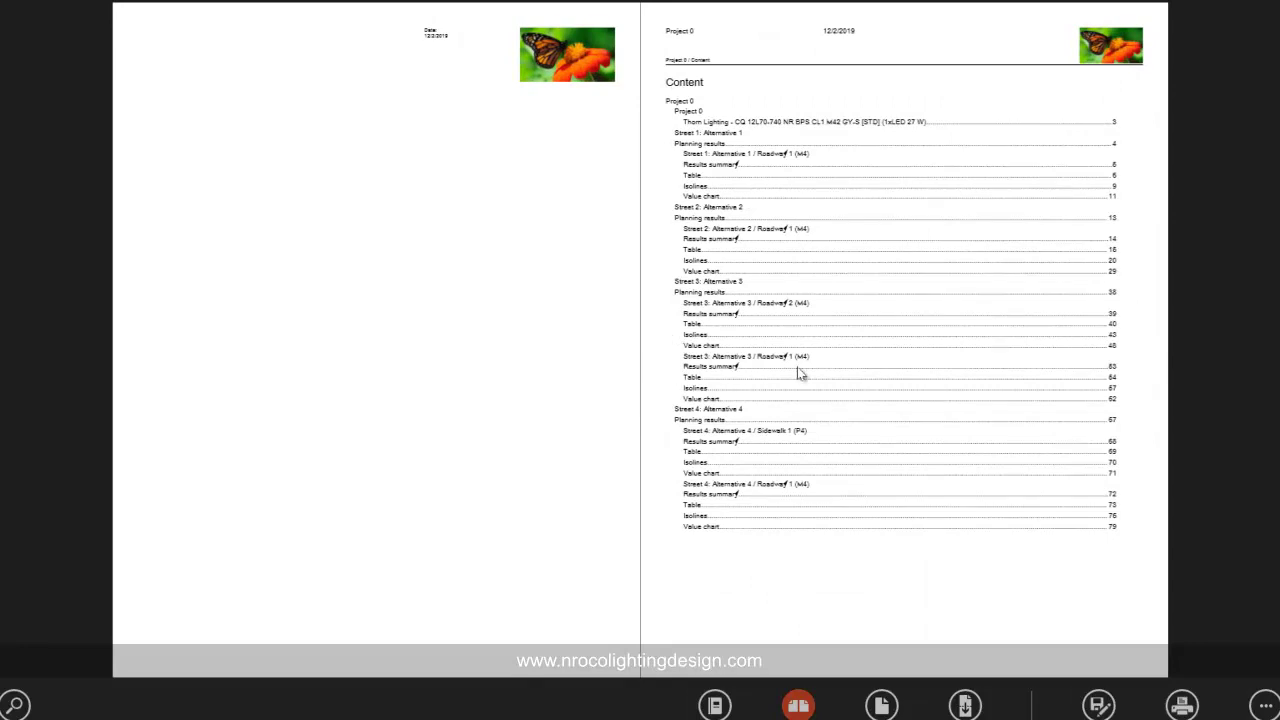
pyautogui.scroll(-5, 790, 372)
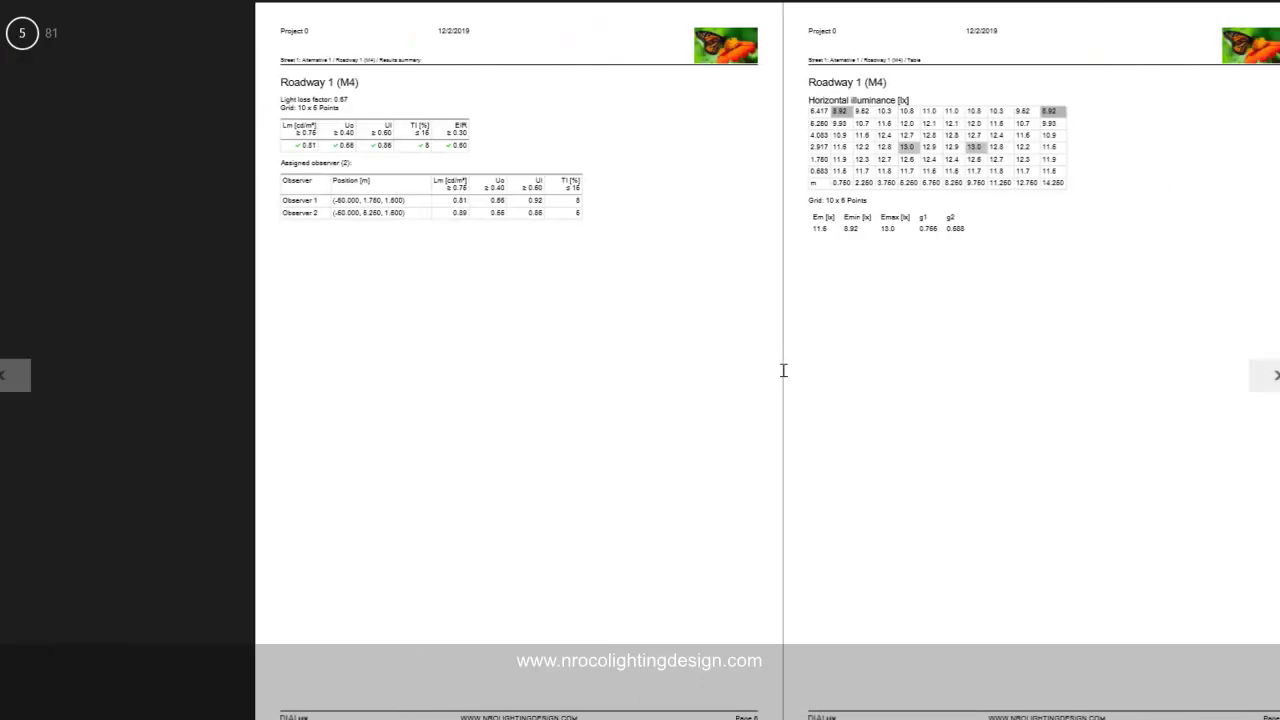
pyautogui.scroll(-6, 784, 370)
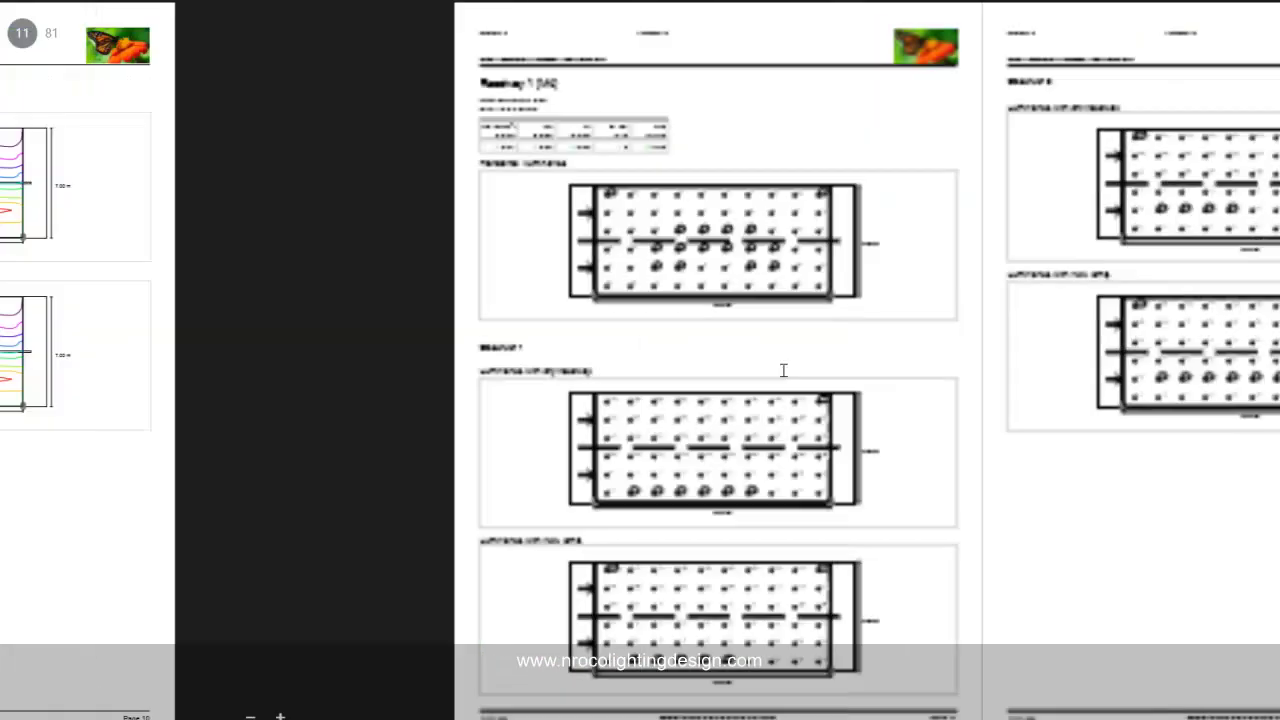
# Page through the Street 2 planning results, results summary and observer luminance tables in the PDF report.
pyautogui.scroll(-3, 784, 370)
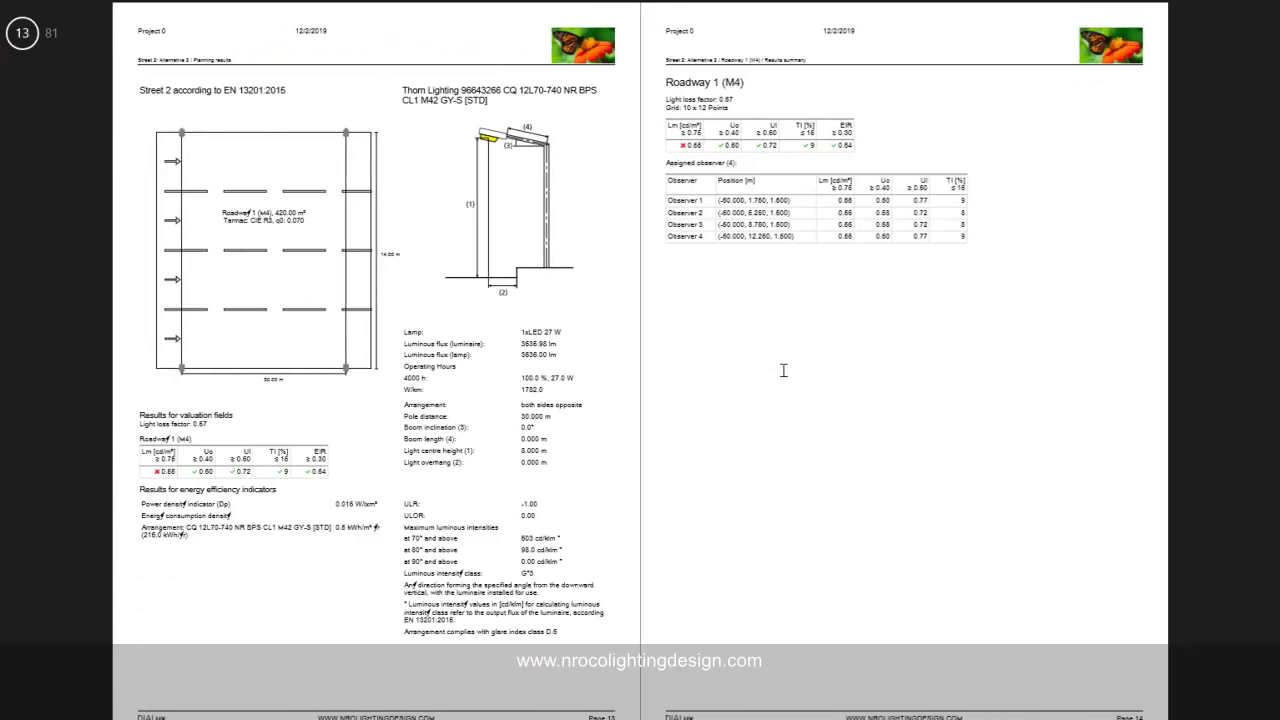
pyautogui.scroll(-4, 784, 370)
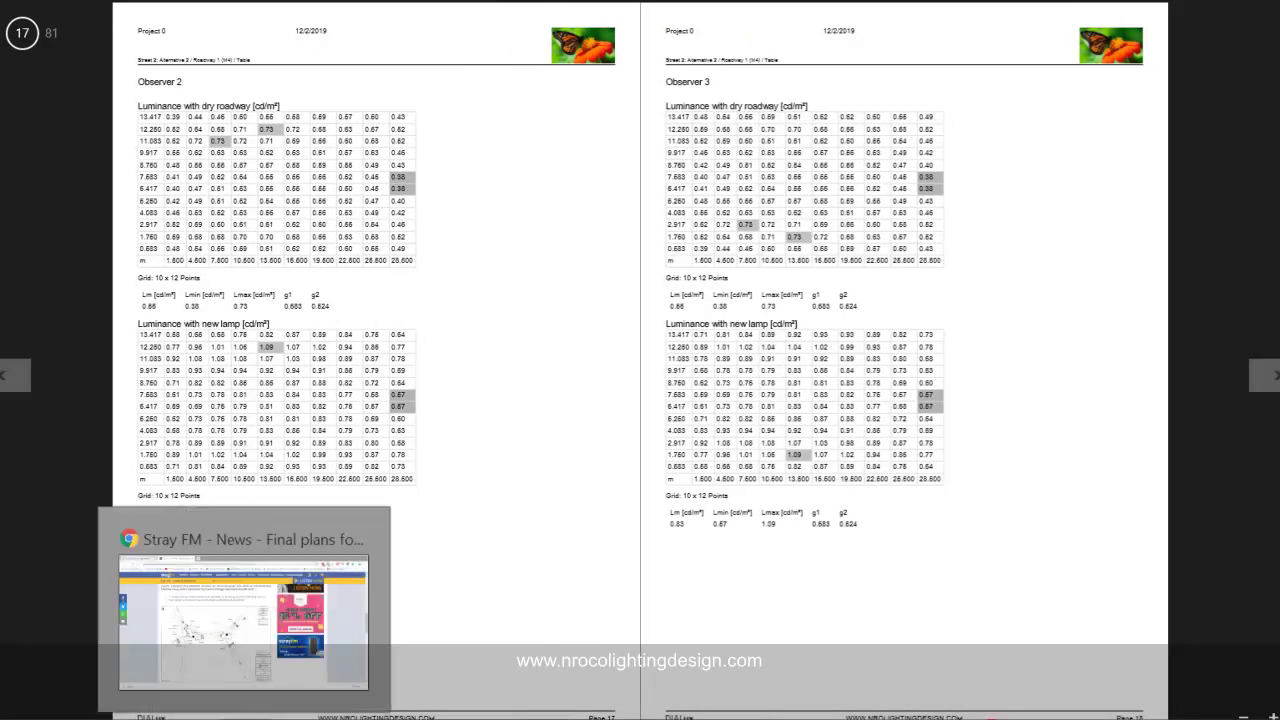
# Switch to the Messenger chat asking about simulating several streets and view the road drawing in Windows Photo Viewer.
pyautogui.click(343, 617)
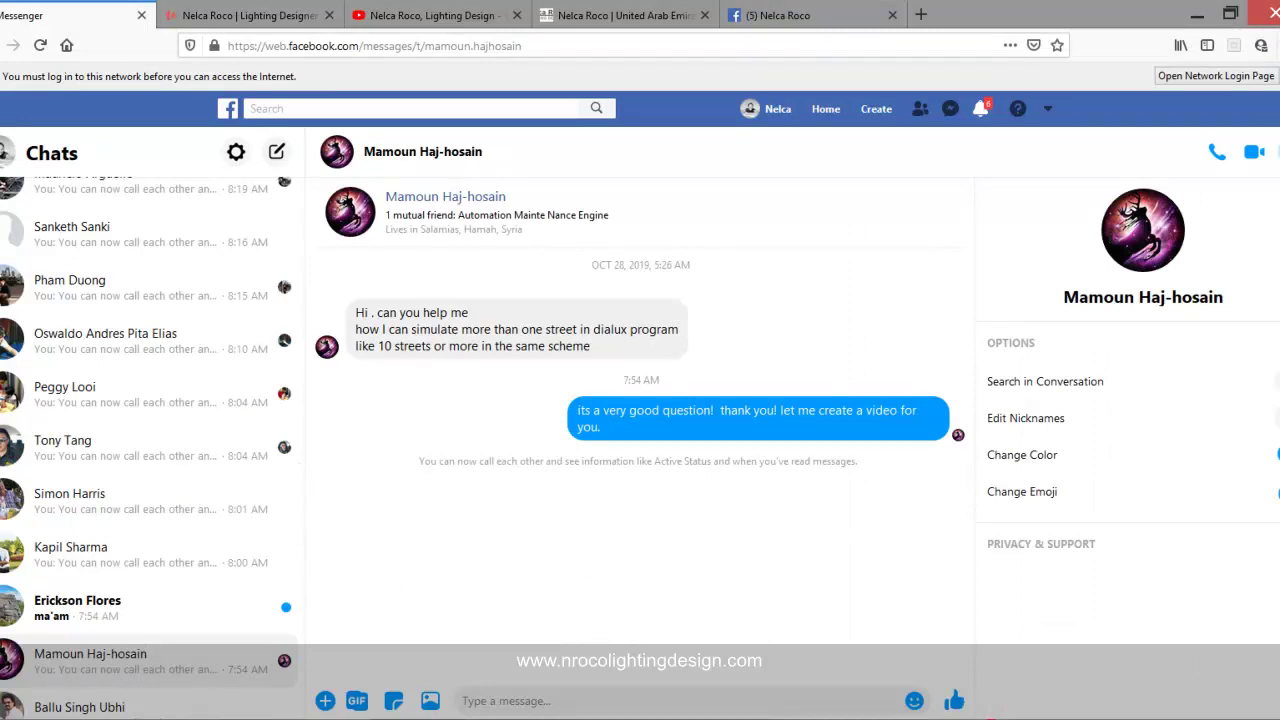
pyautogui.hotkey('alt', 'Tab')
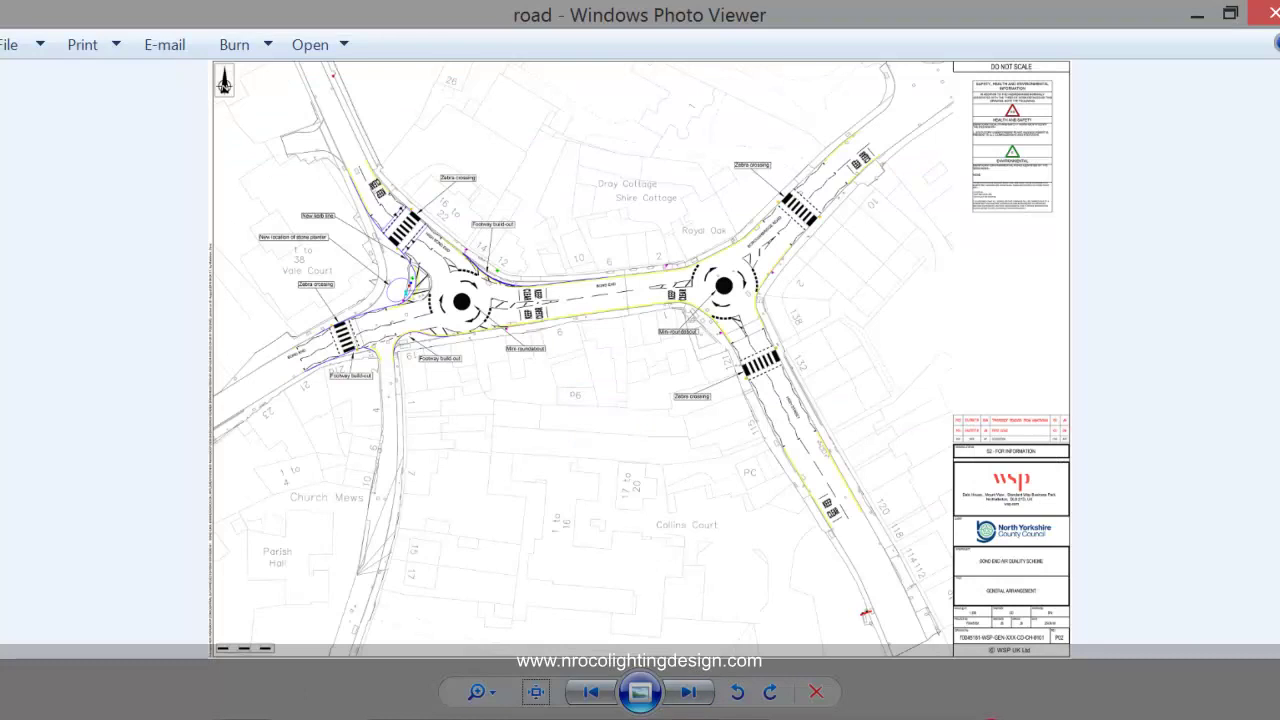
pyautogui.hotkey('alt', 'Tab')
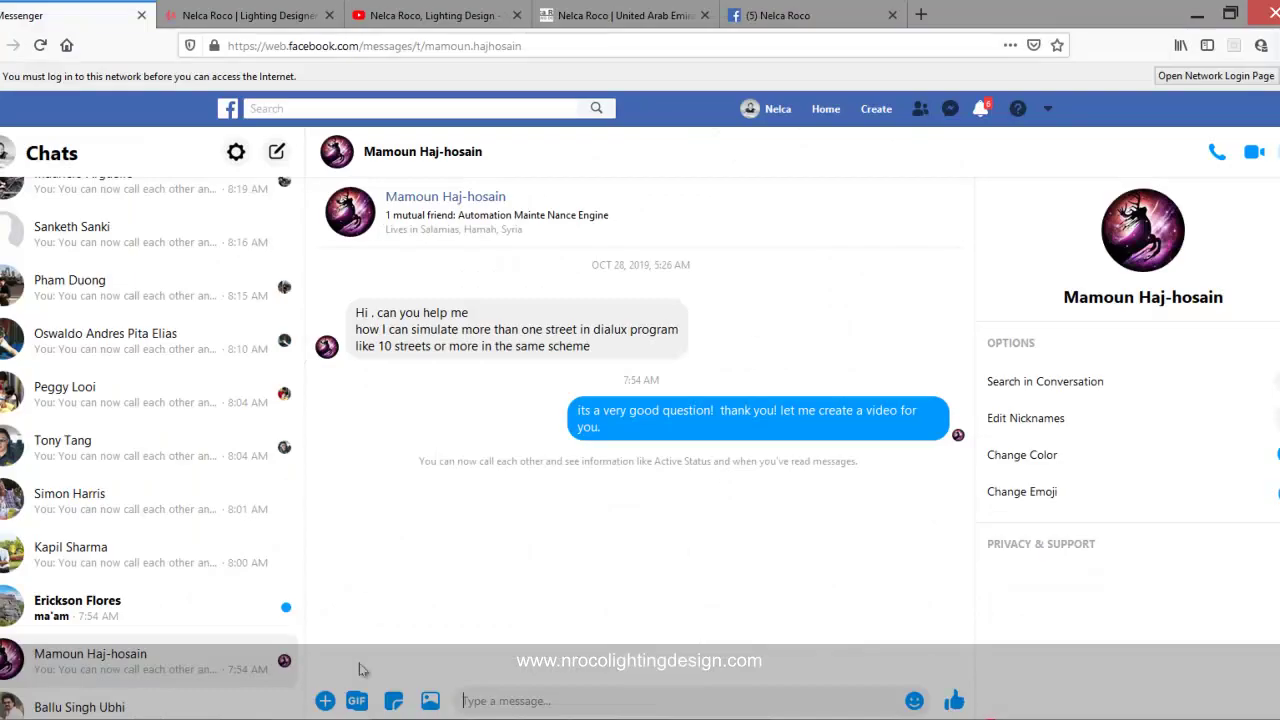
# In the browser, look over the lighting designer's open profile page and YouTube channel and display the nrocolightingdesign.com home page.
pyautogui.click(260, 14)
pyautogui.scroll(-3, 424, 480)
pyautogui.scroll(-2, 414, 497)
pyautogui.moveTo(414, 443)
pyautogui.scroll(1, 414, 444)
pyautogui.scroll(1, 414, 442)
pyautogui.hotkey('ctrl', 'Tab')
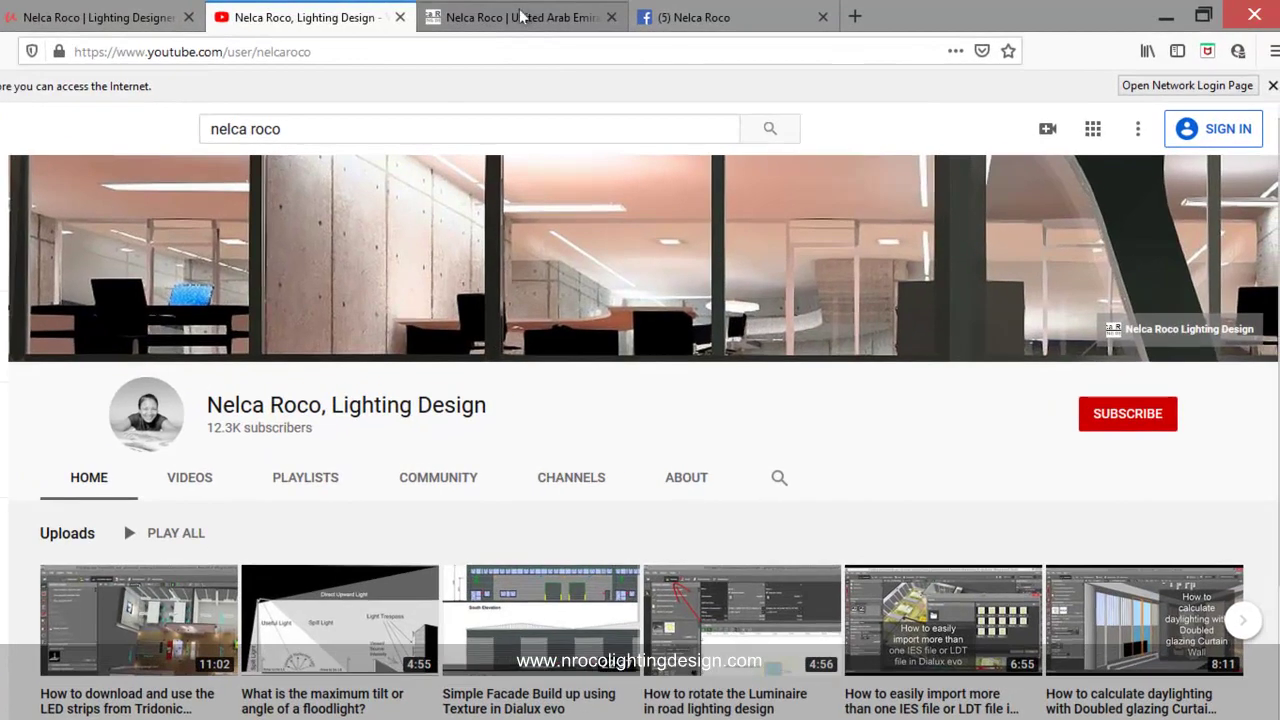
pyautogui.click(626, 15)
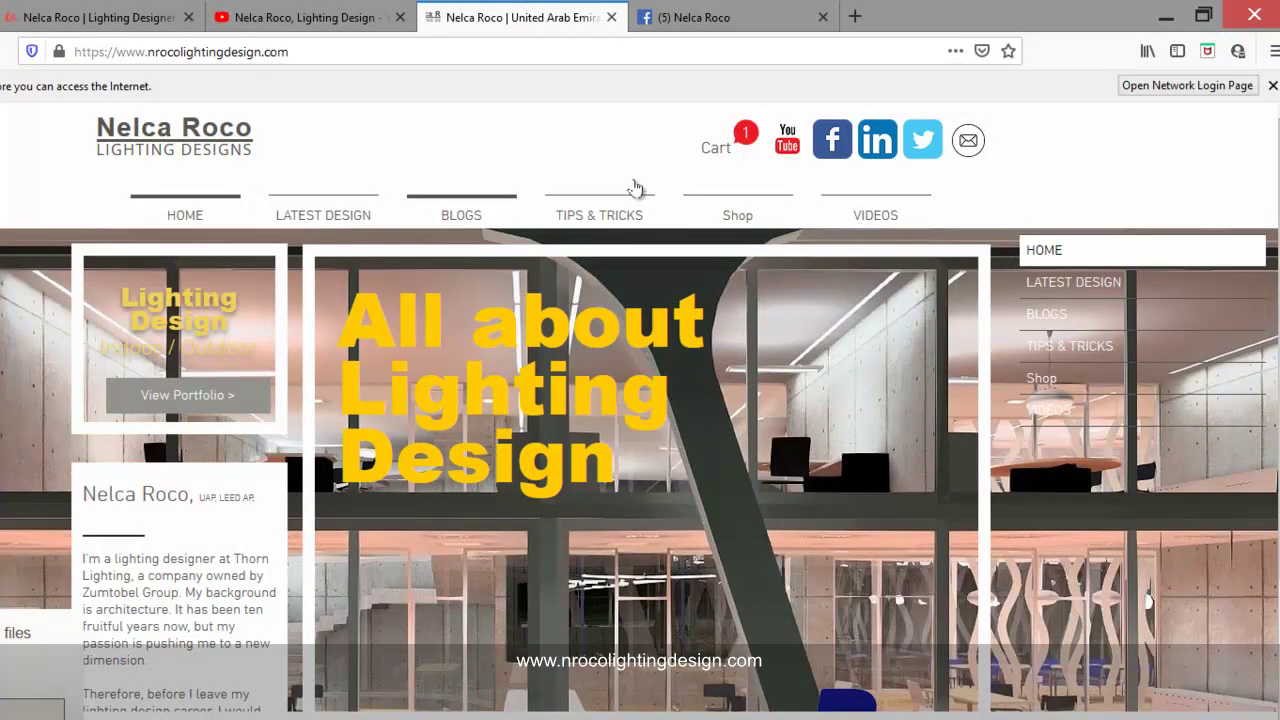
# Browse the posts on the designer's Facebook profile and return to the nrocolightingdesign.com home page.
pyautogui.click(700, 17)
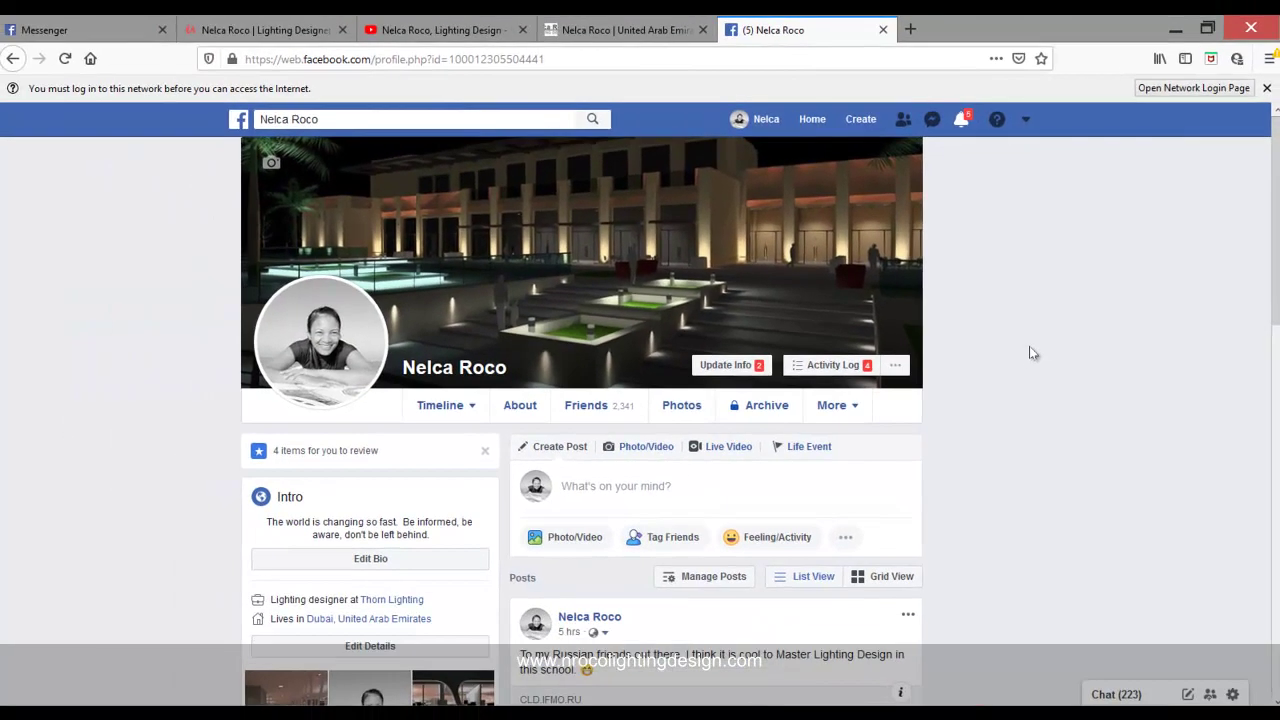
pyautogui.scroll(-2, 1035, 350)
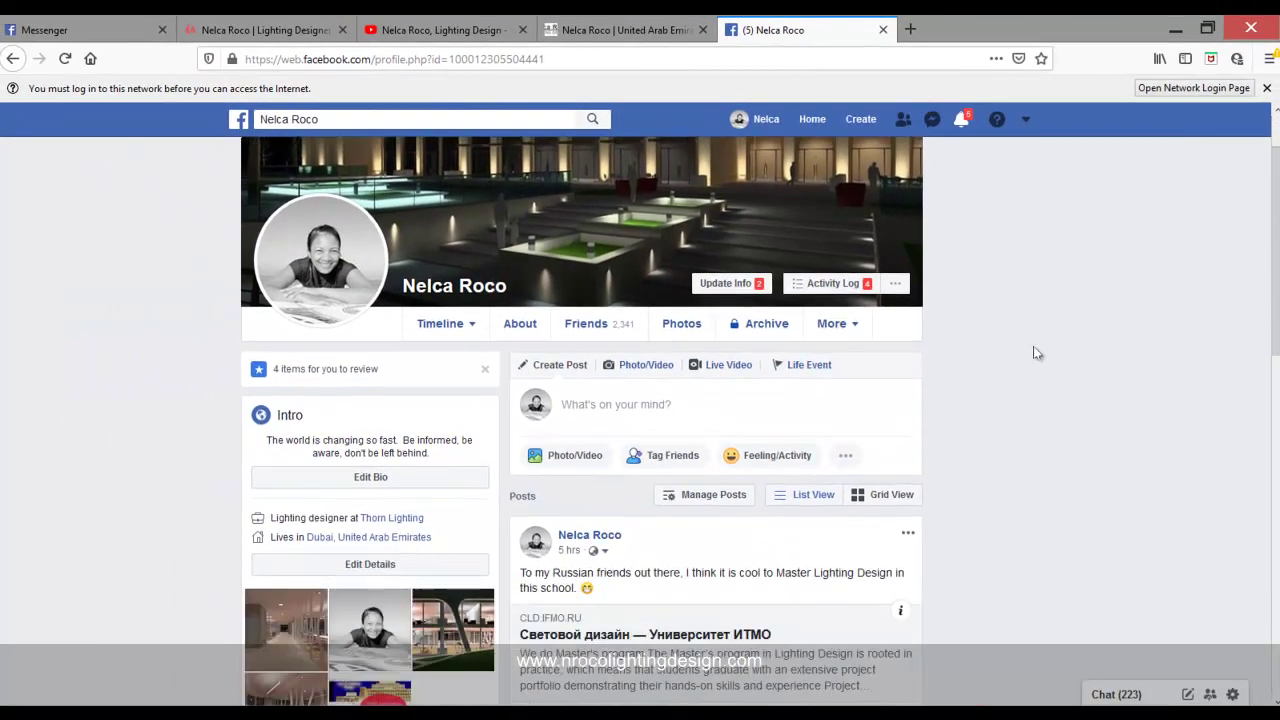
pyautogui.scroll(-3, 1050, 355)
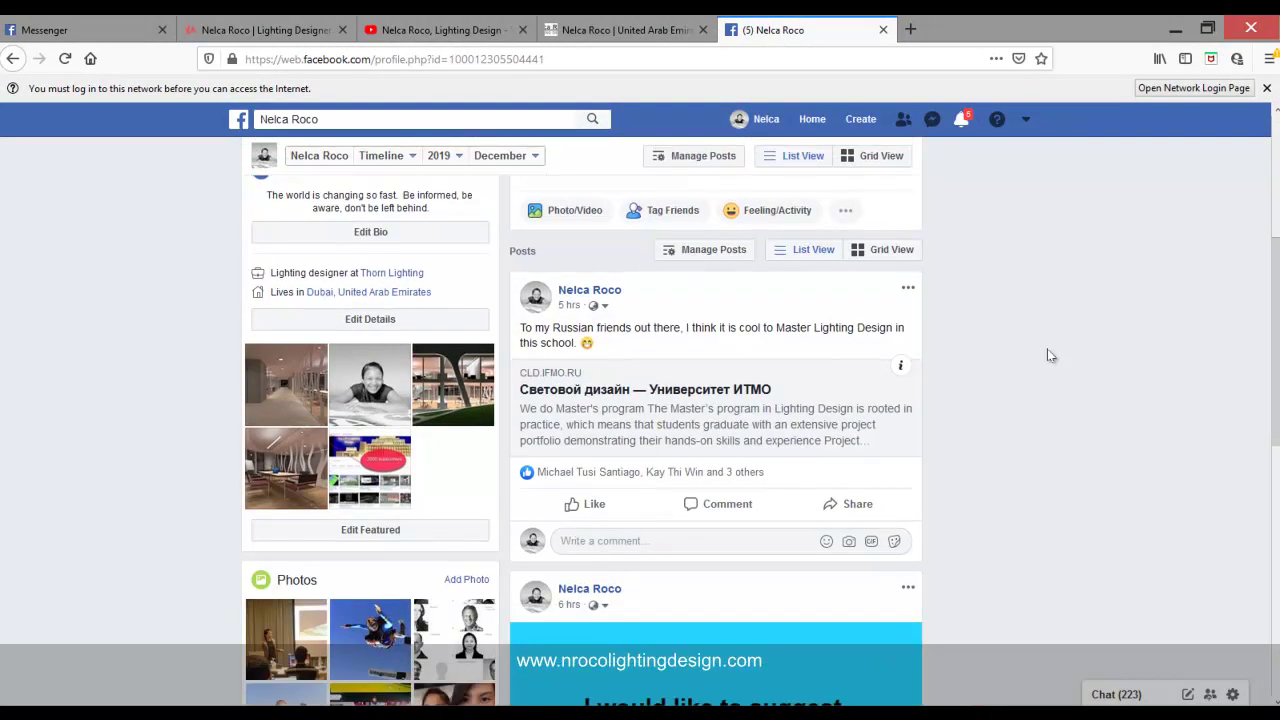
pyautogui.scroll(-3, 1046, 354)
pyautogui.scroll(10, 1046, 354)
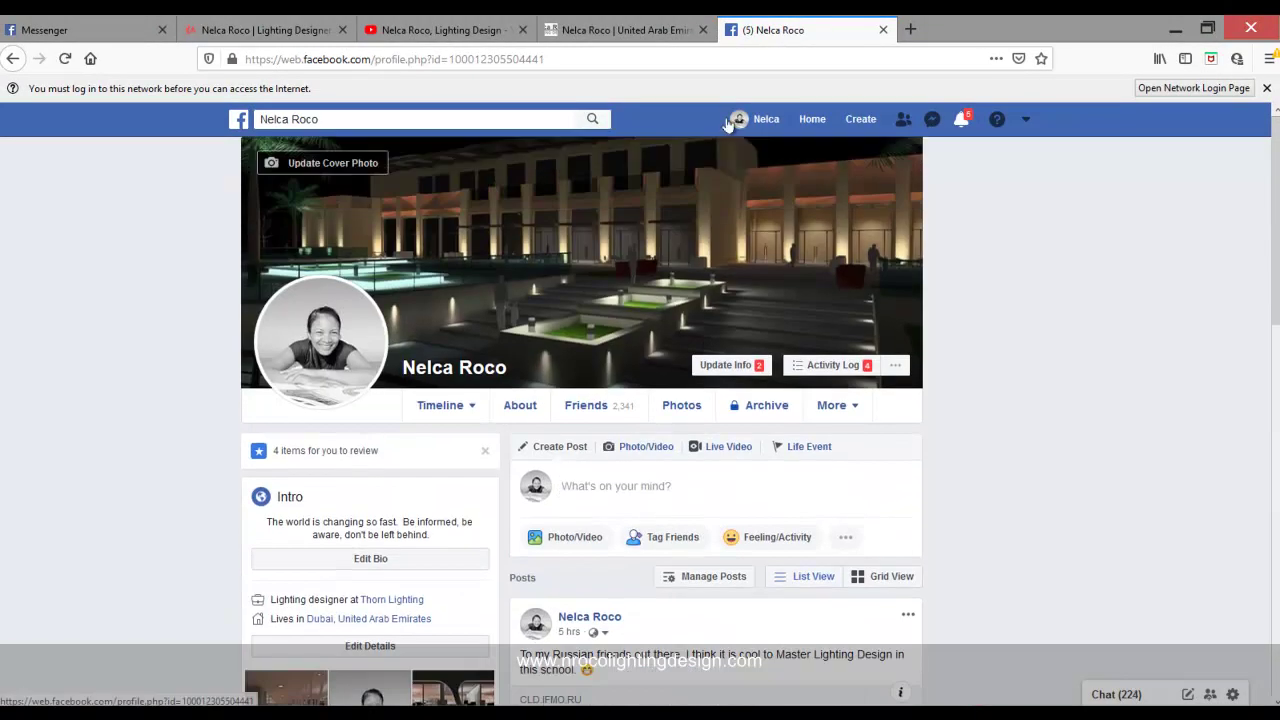
pyautogui.click(565, 32)
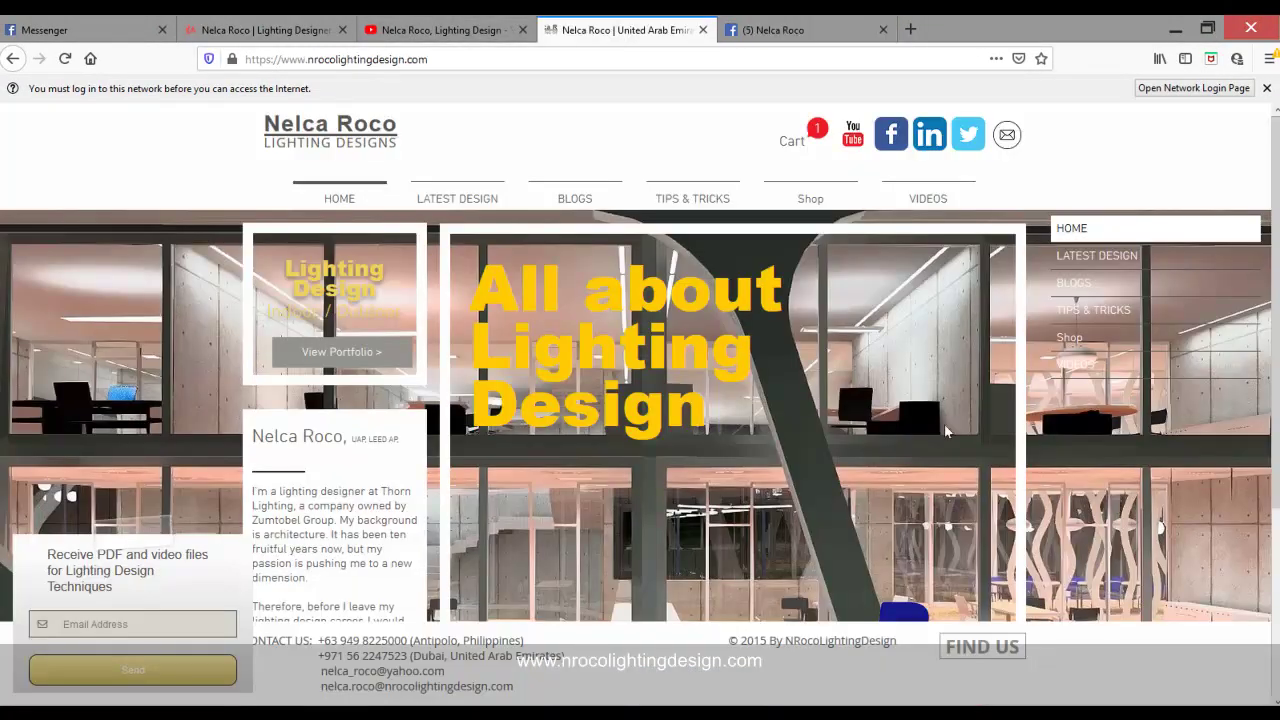